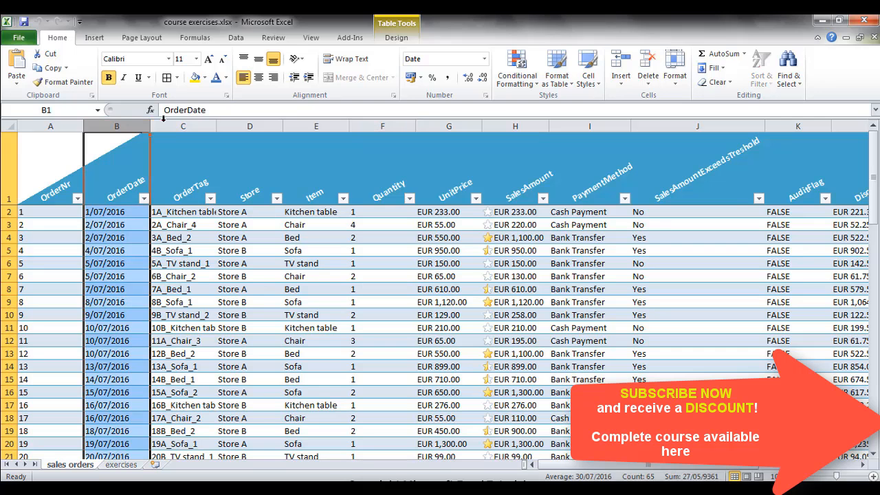
- Insert a 2-D line chart from the OrderDate and SalesAmount columns and reposition it over columns C to G
click(510, 119)
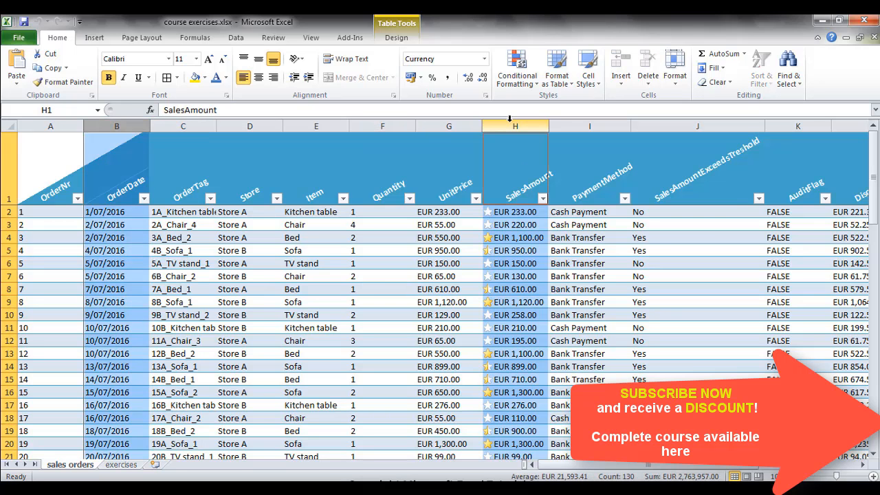
click(96, 39)
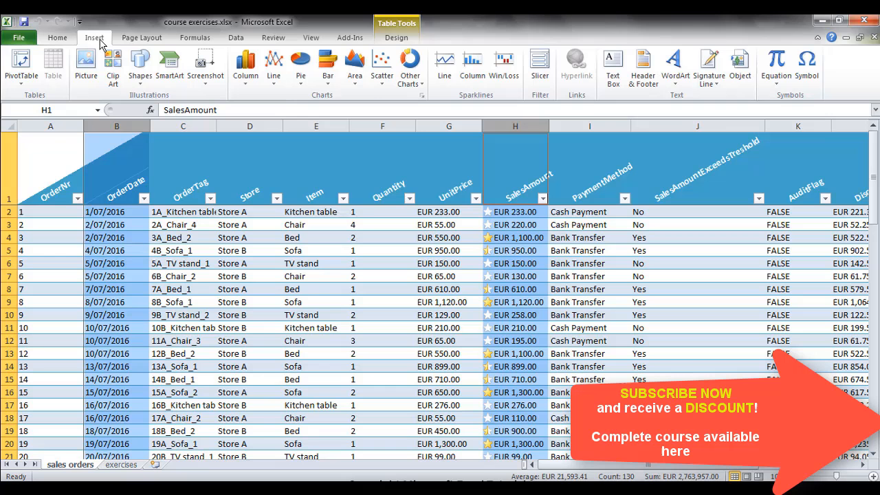
click(269, 77)
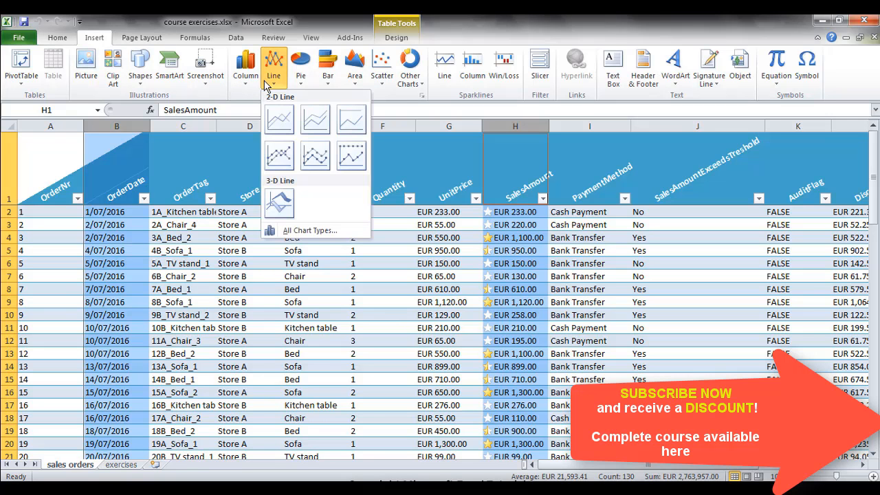
click(278, 116)
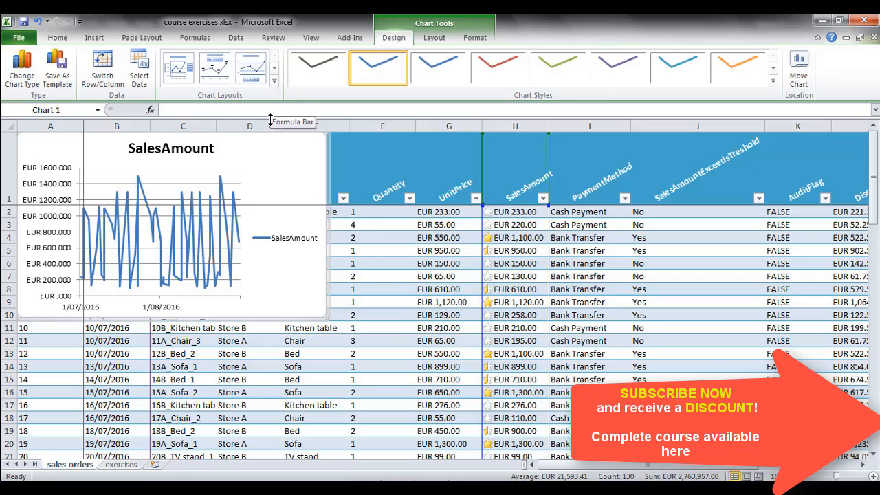
drag(261, 144, 415, 208)
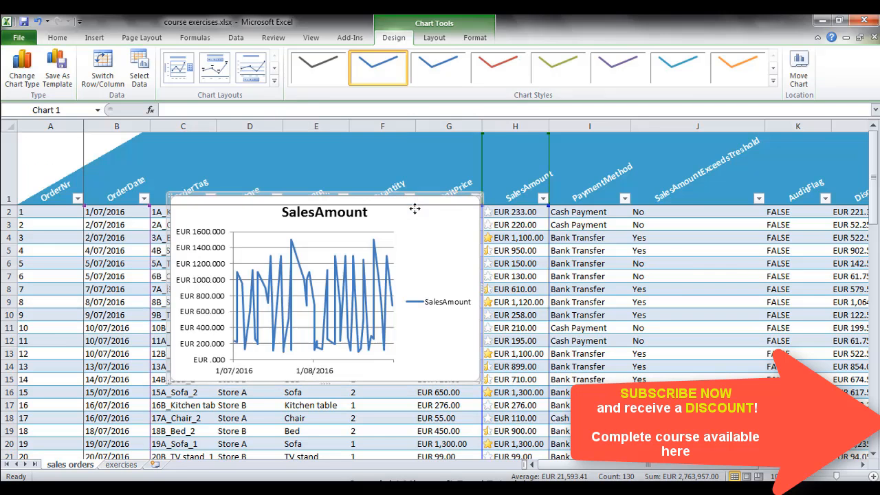
- Move the line chart to a new sheet named "sales overview"
right_click(441, 236)
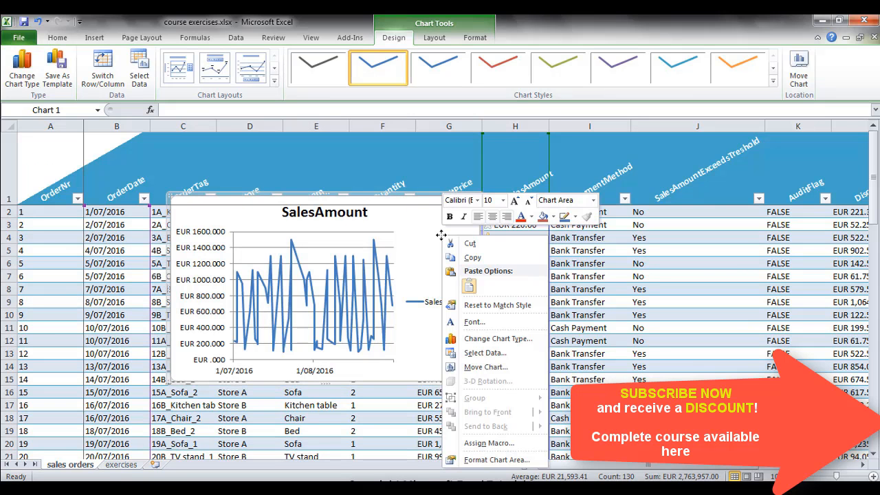
click(474, 367)
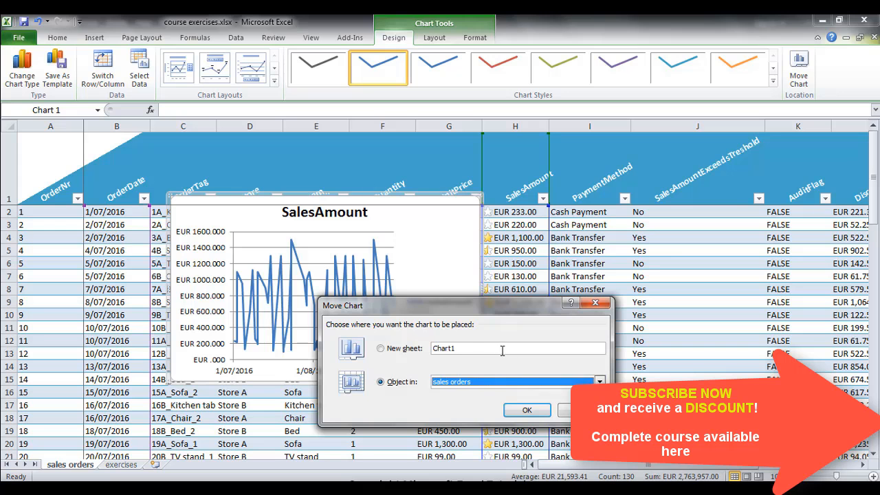
click(405, 349)
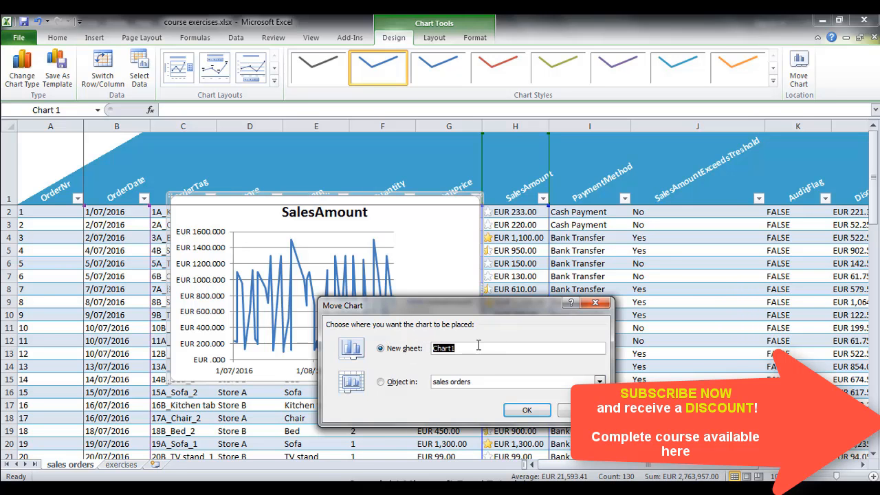
text(sales overview)
key(Return)
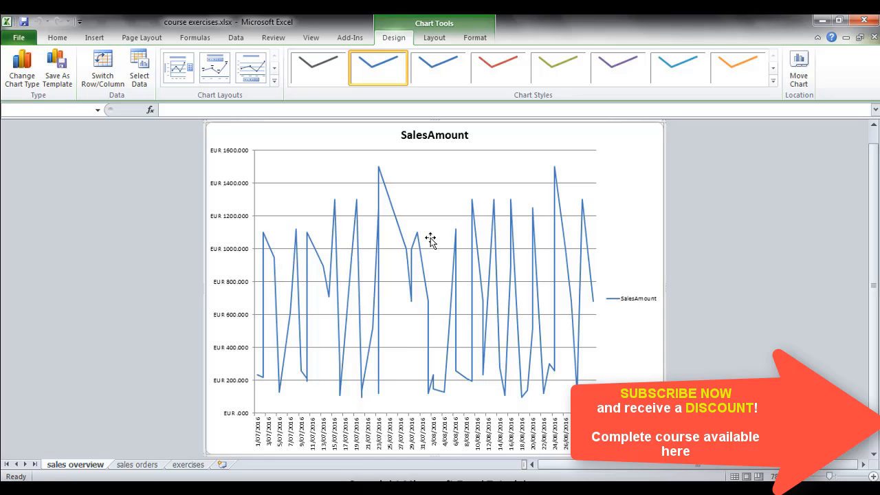
- Change the chart title to "Sales Amount (EUR)" and delete the chart legend
mouse_move(300, 260)
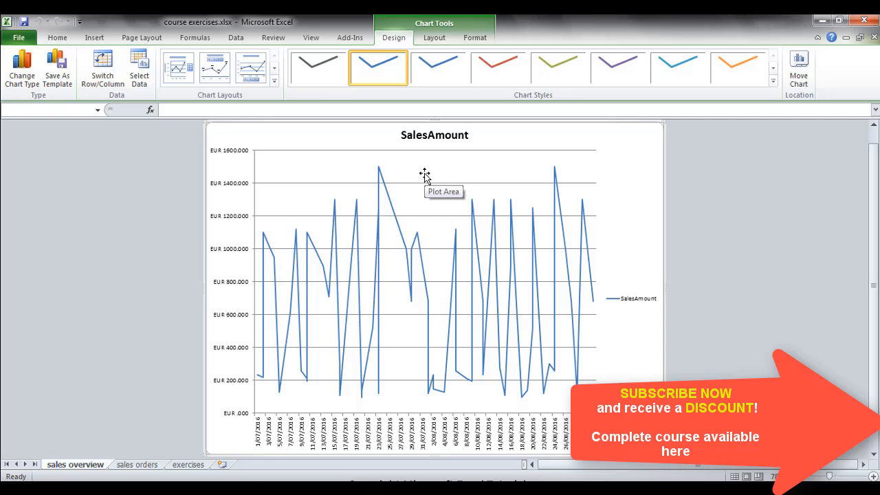
click(436, 137)
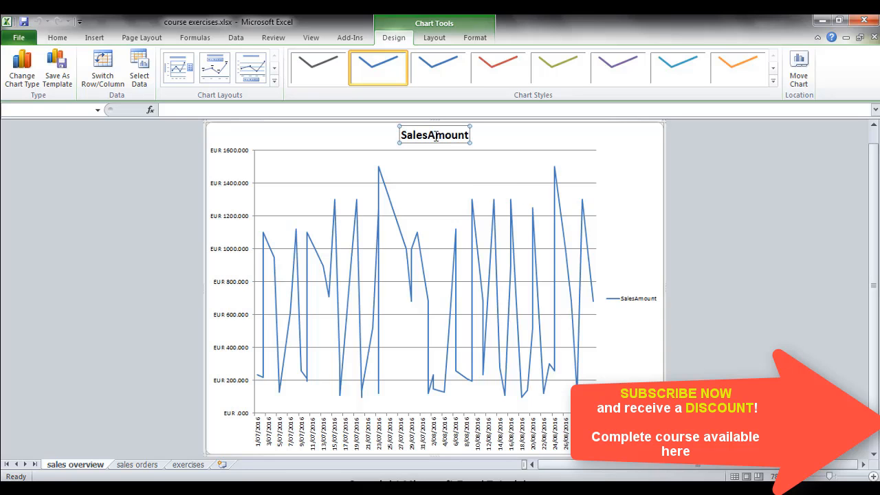
click(428, 135)
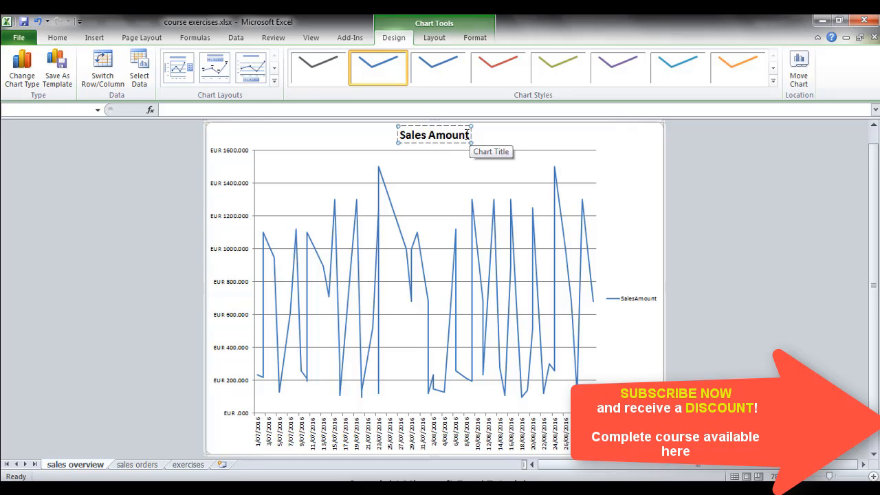
click(466, 134)
text((EUR))
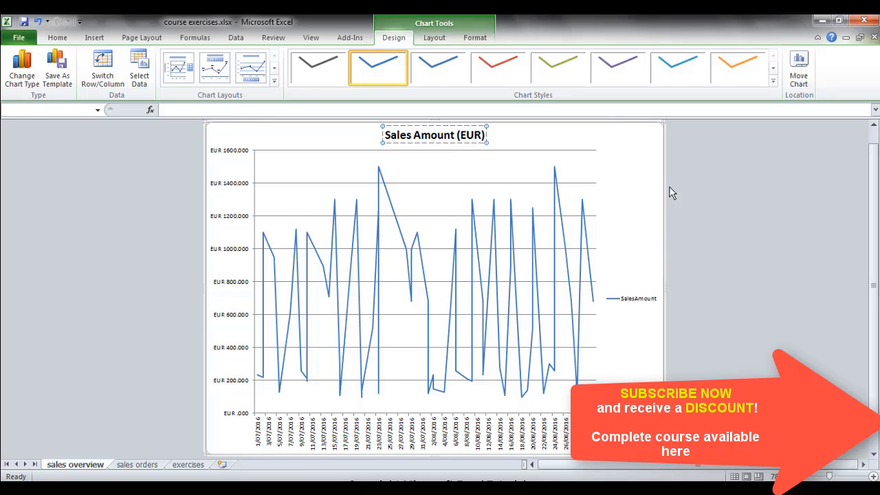
click(638, 306)
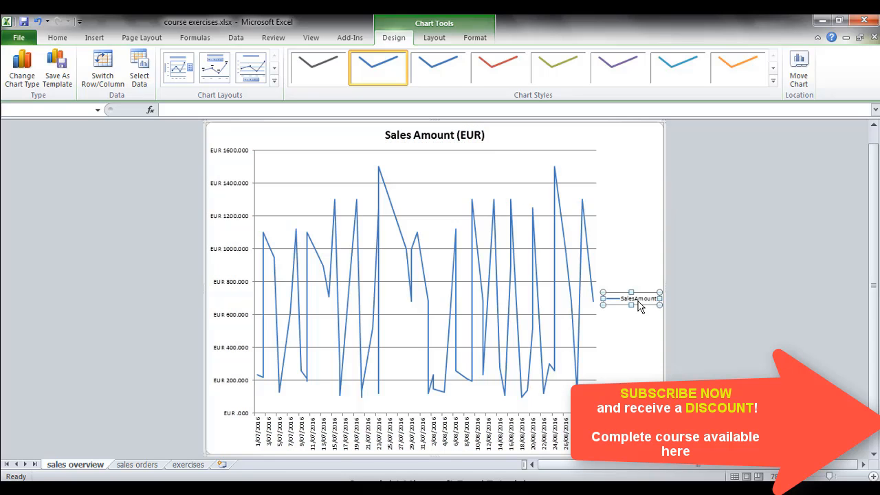
key(Delete)
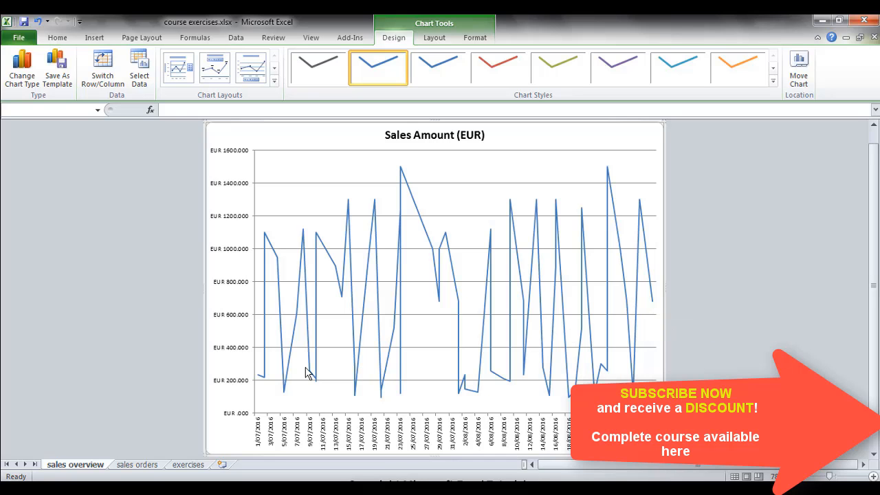
- Format the vertical axis numbers as EUR currency with 2 decimal places
click(232, 257)
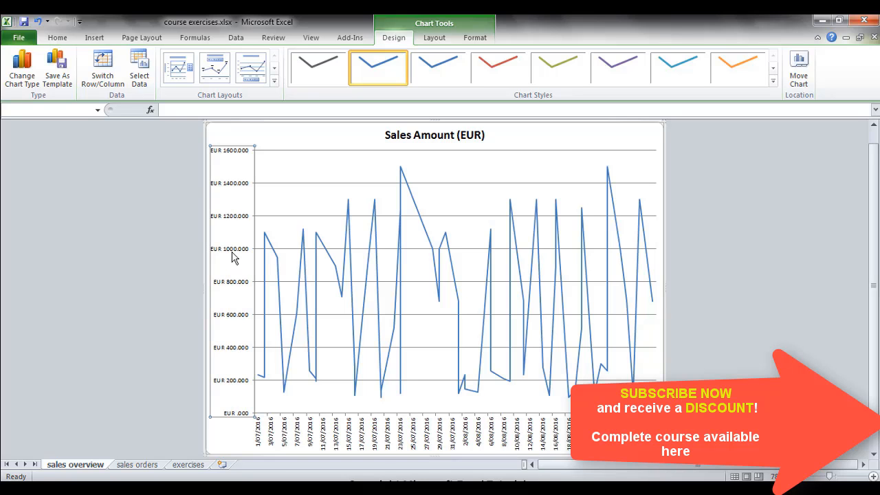
right_click(232, 257)
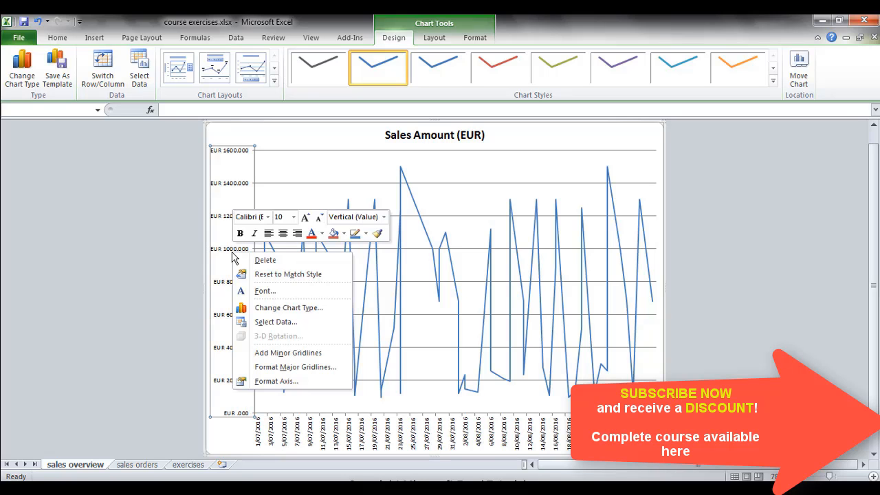
click(258, 385)
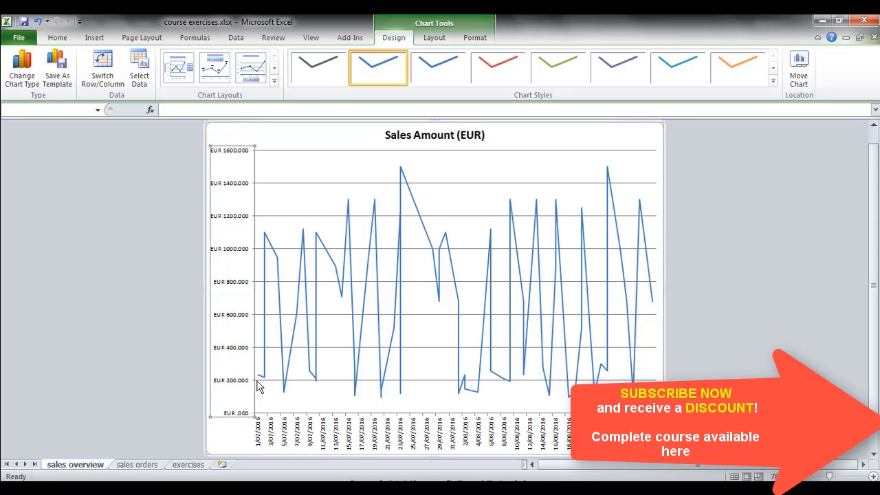
click(416, 131)
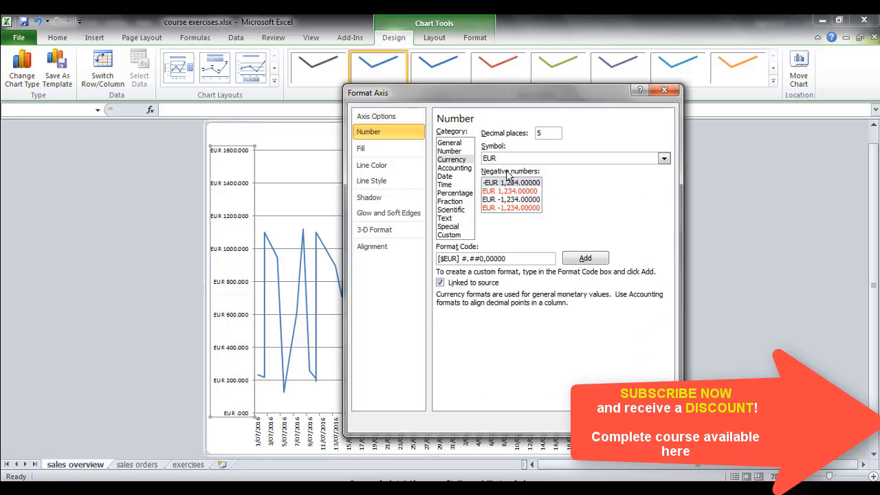
click(547, 134)
key(BackSpace)
key(Return)
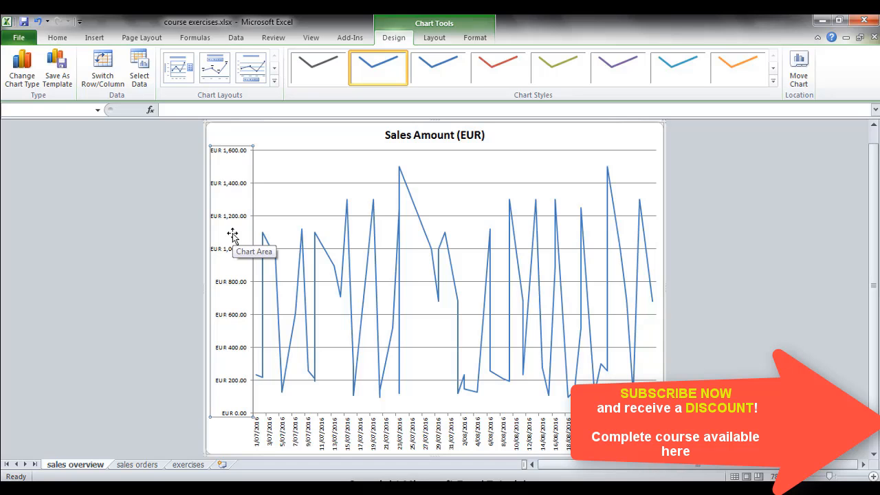
- Try a linear trendline on the sales chart and remove it again
click(432, 37)
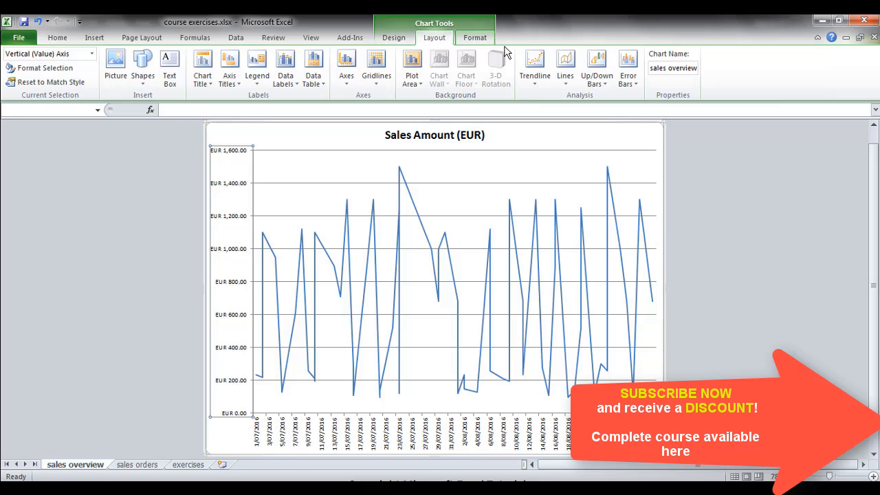
click(544, 83)
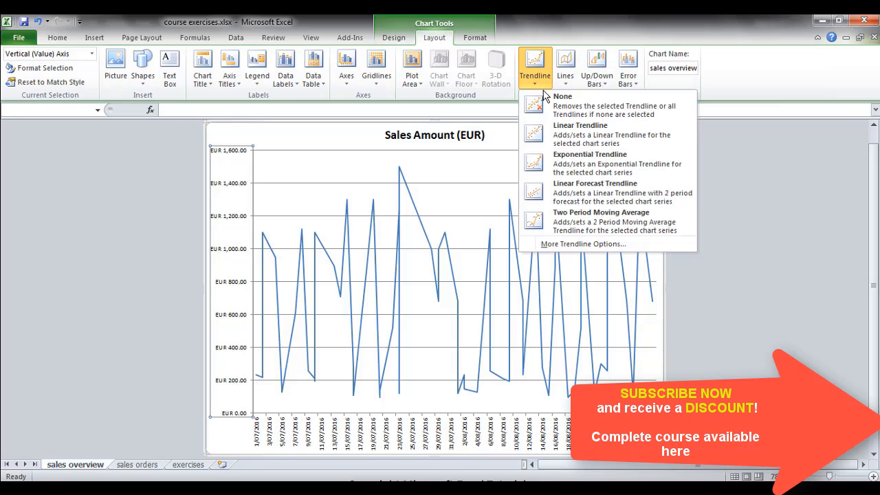
click(554, 132)
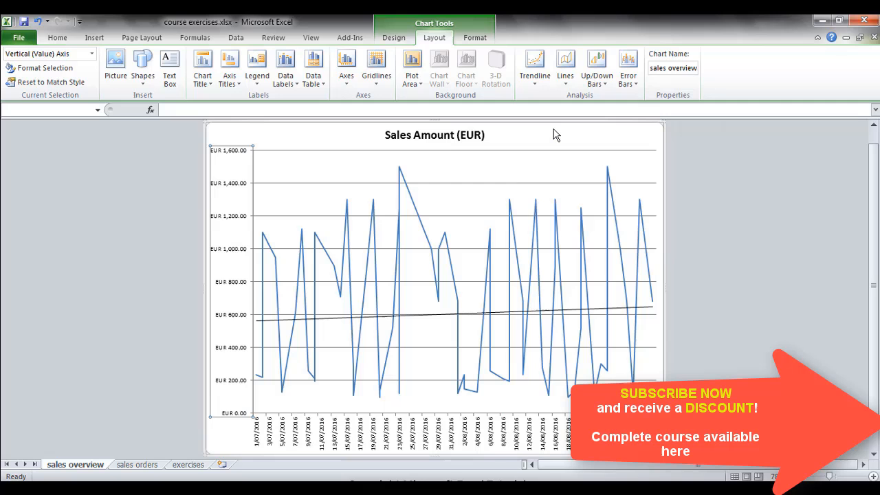
click(533, 81)
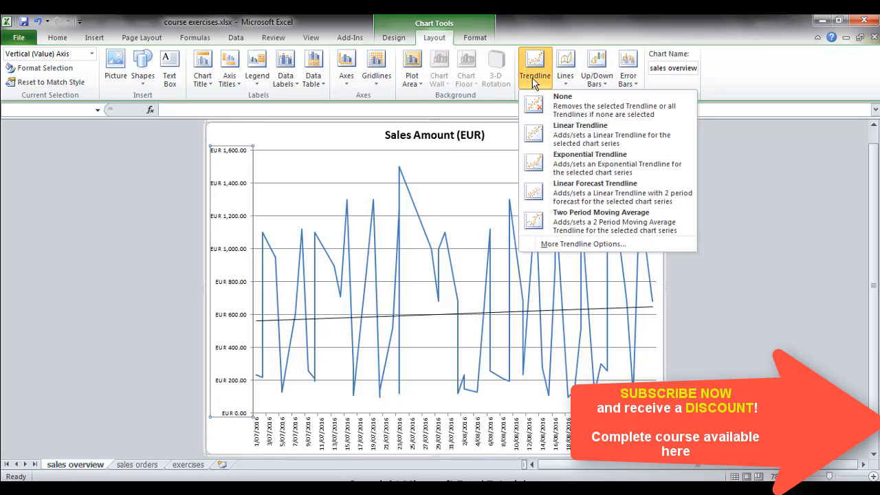
click(564, 112)
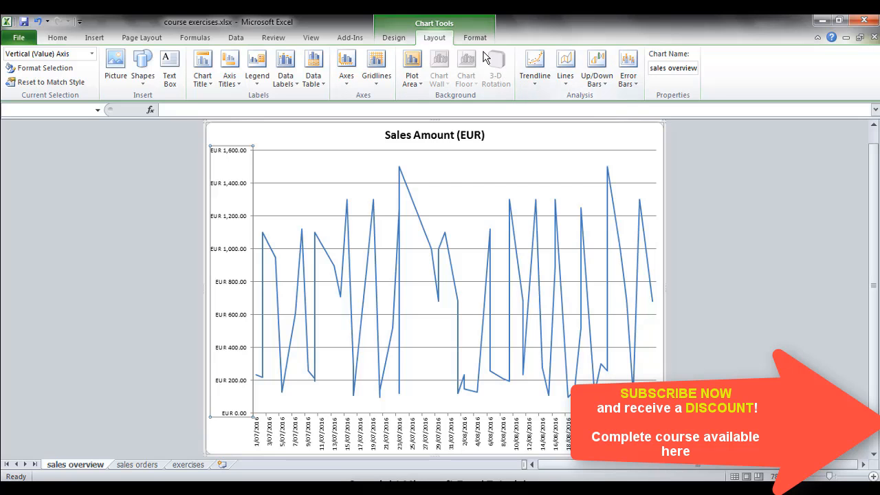
- Remove the primary horizontal gridlines from the sales chart
click(377, 81)
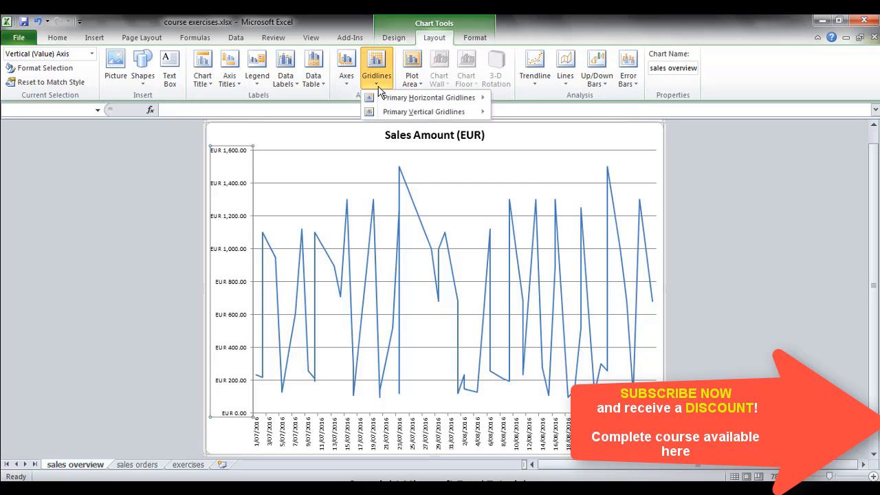
mouse_move(403, 100)
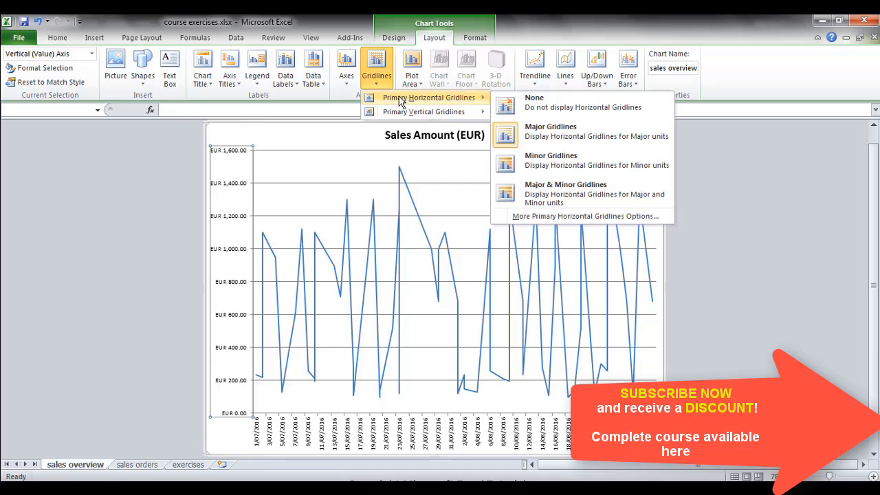
click(533, 103)
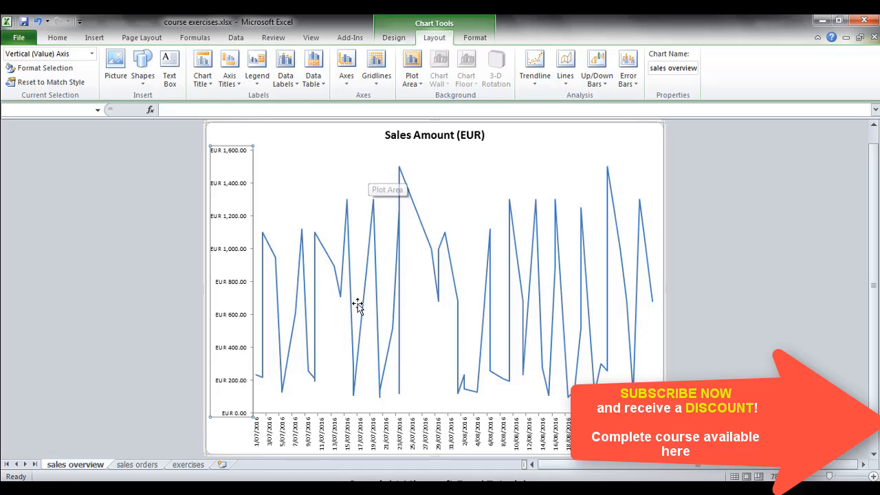
- Set the SalesAmount data series line width to 1 pt
click(401, 253)
right_click(401, 254)
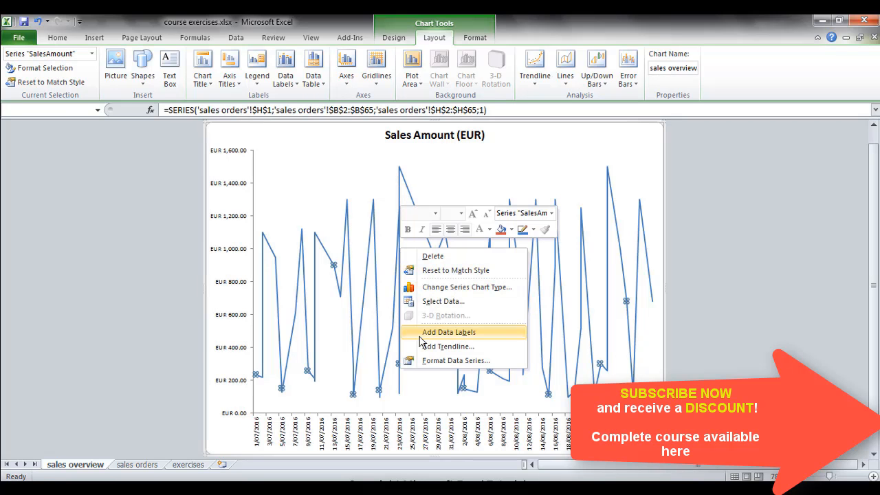
click(423, 363)
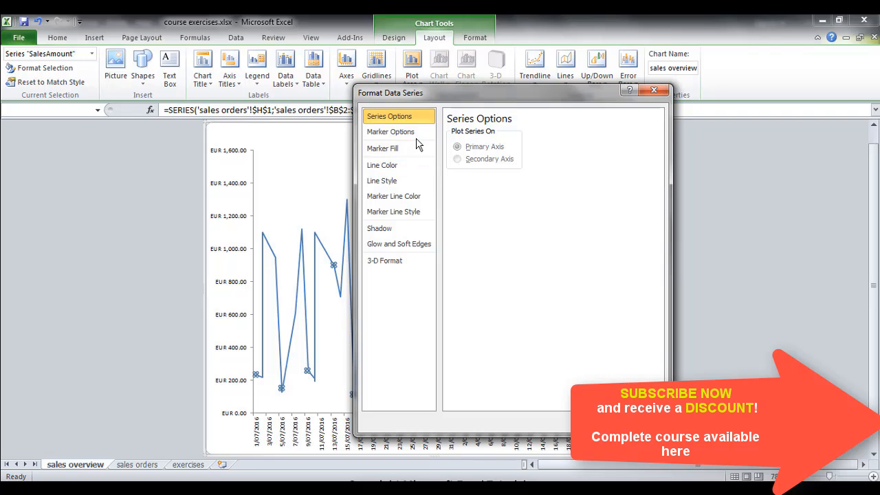
click(411, 181)
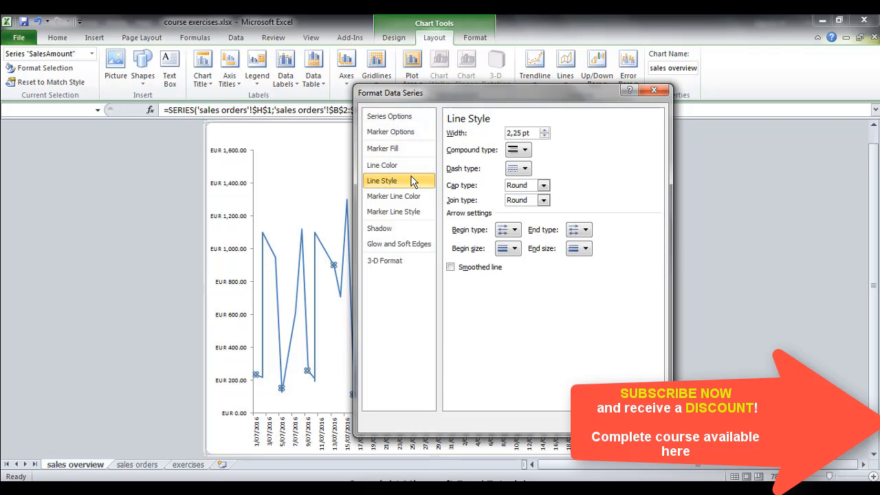
click(545, 136)
click(545, 136)
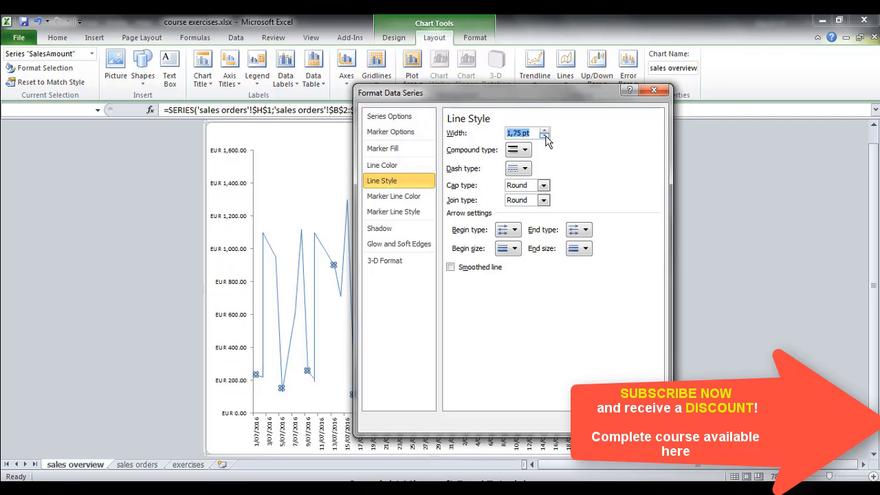
click(544, 136)
click(544, 136)
click(544, 137)
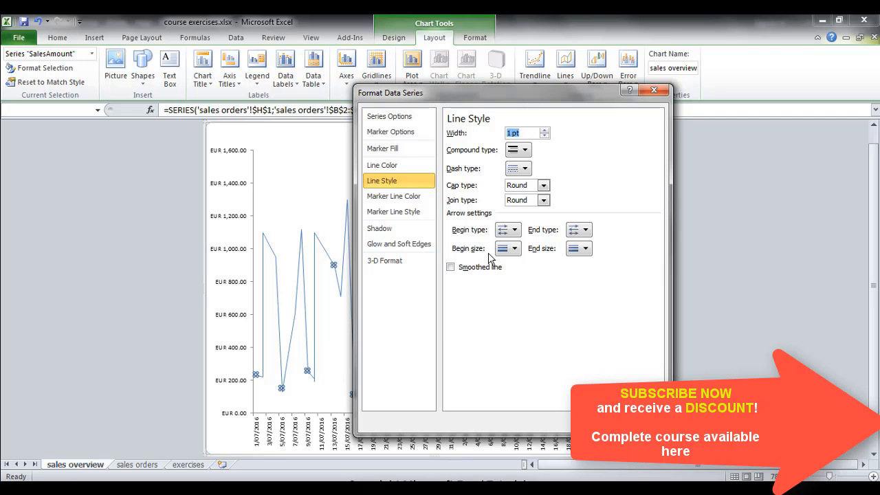
click(636, 421)
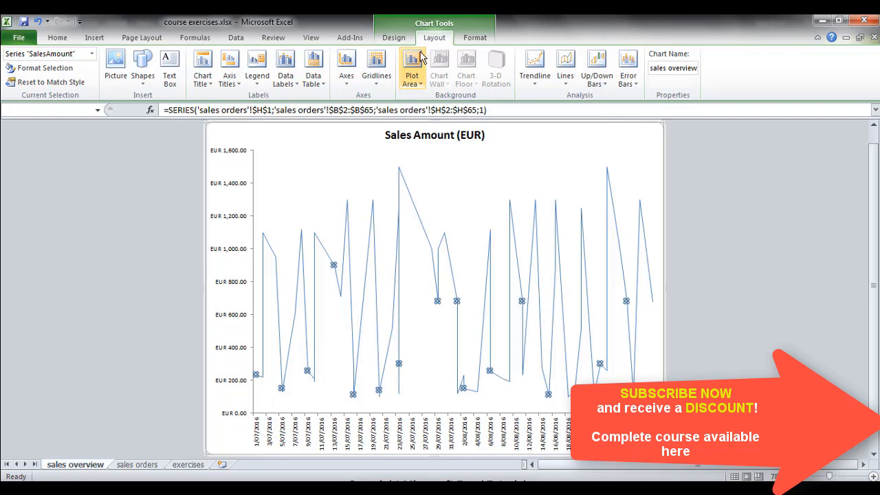
click(462, 40)
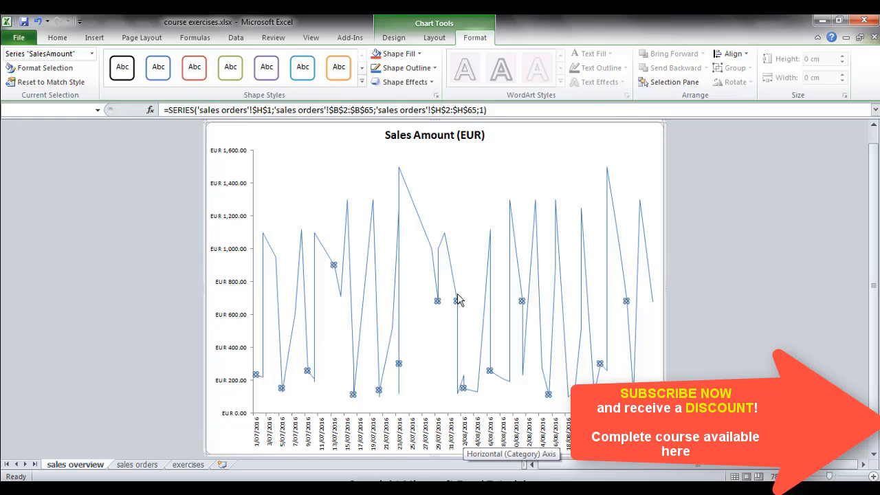
click(475, 211)
click(395, 38)
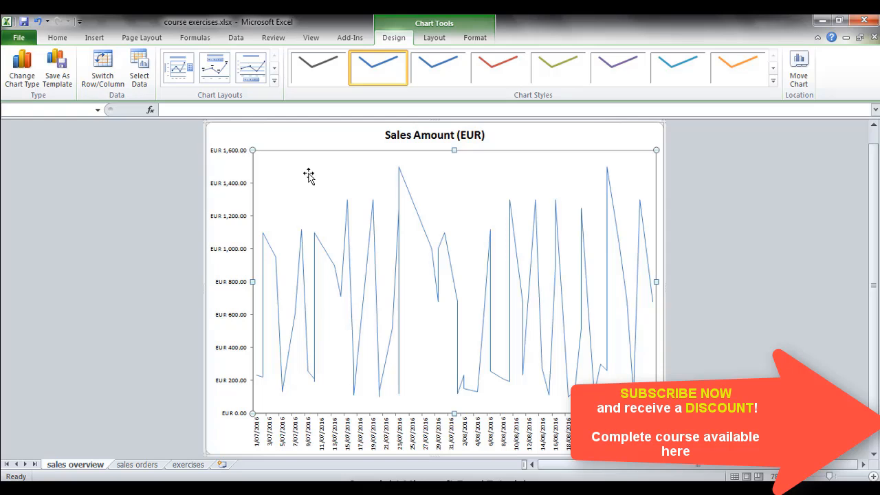
click(434, 39)
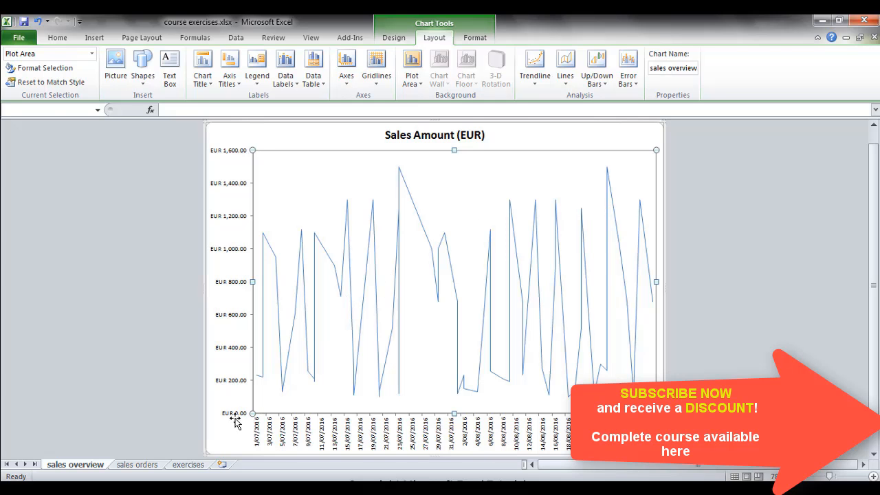
- Insert a basic 2-D line chart of SalesAmount and DiscountedSalesAmount by OrderDate from the sales orders sheet, following the task in row 62 of exercises
click(188, 465)
click(246, 319)
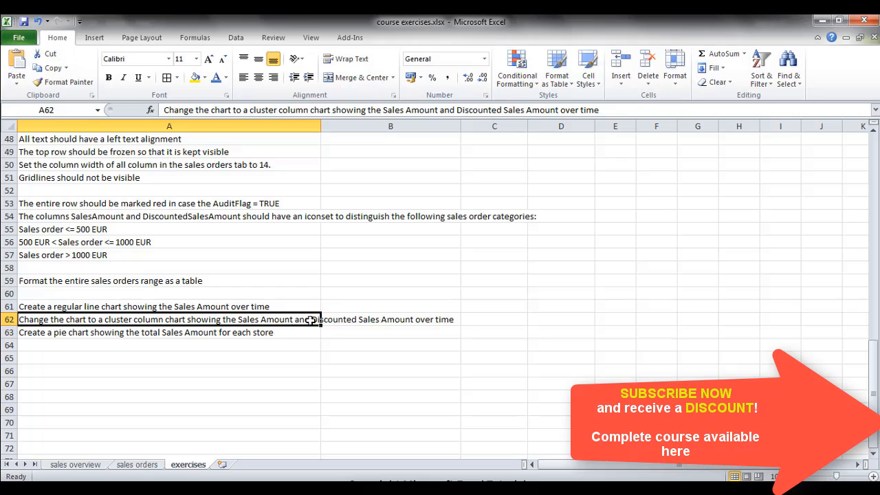
click(136, 465)
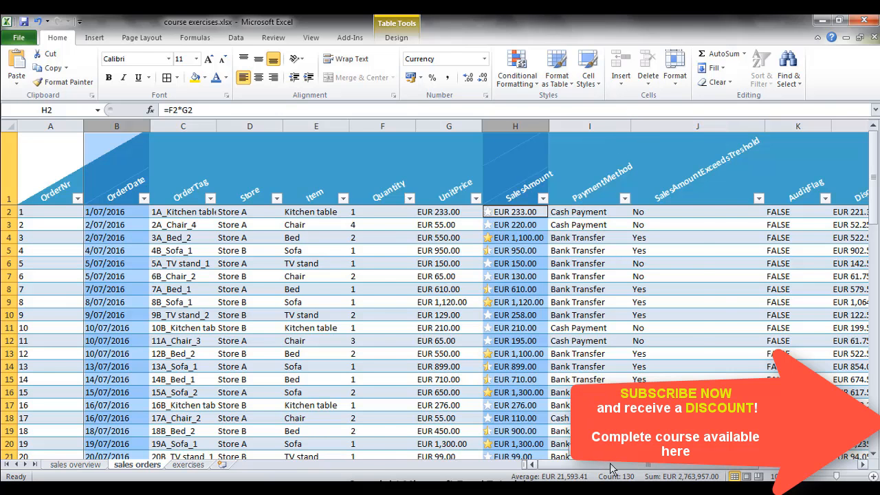
scroll(633, 468, right, 2)
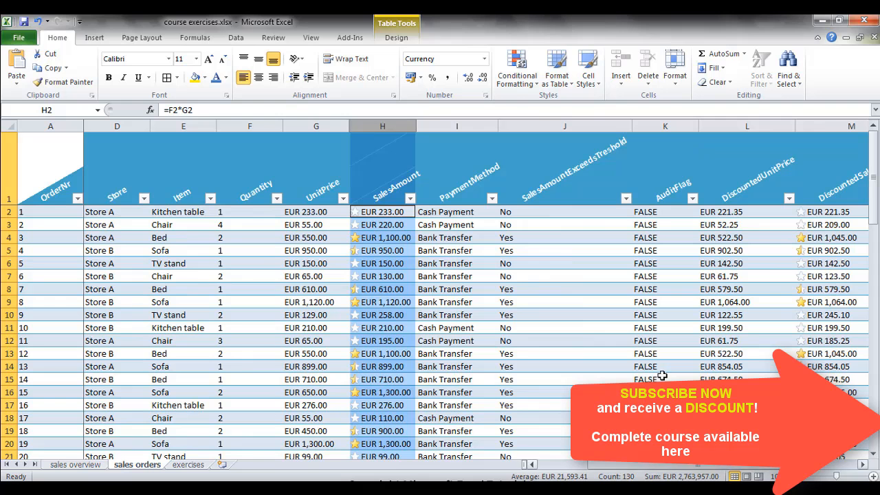
click(840, 126)
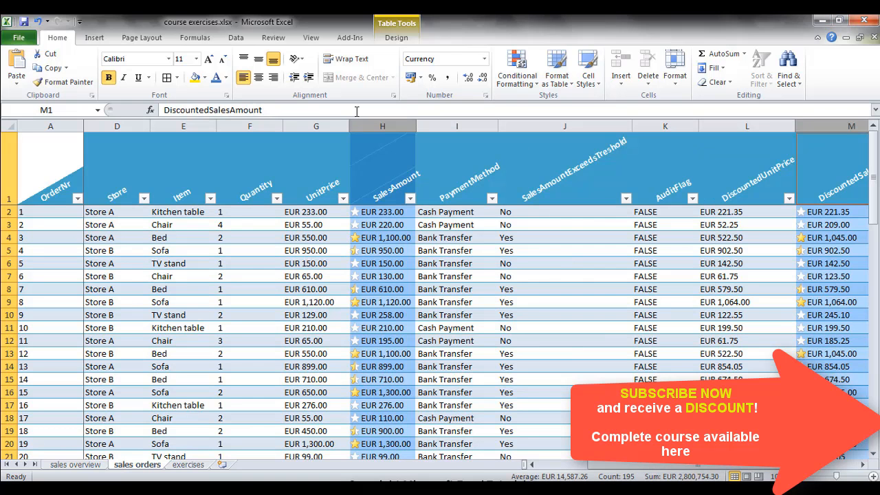
click(95, 38)
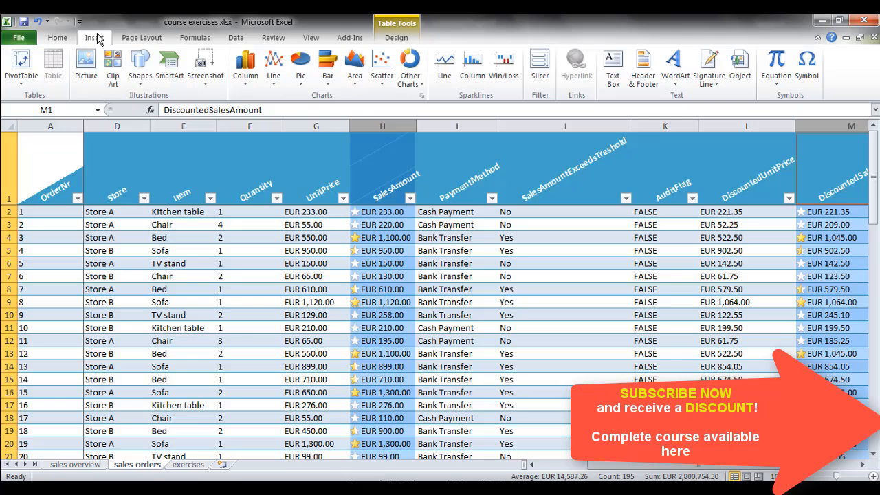
click(274, 81)
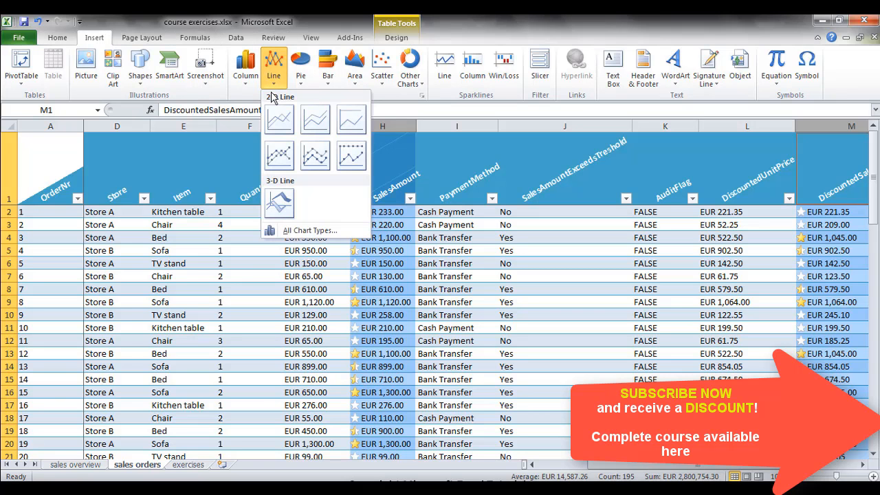
click(275, 118)
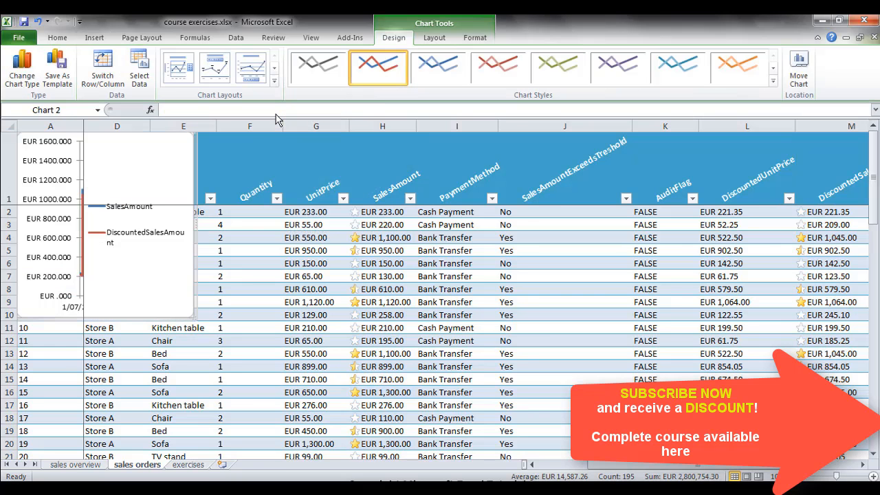
- Move the new two-series line chart as an embedded object onto the sales overview worksheet
drag(160, 179, 544, 256)
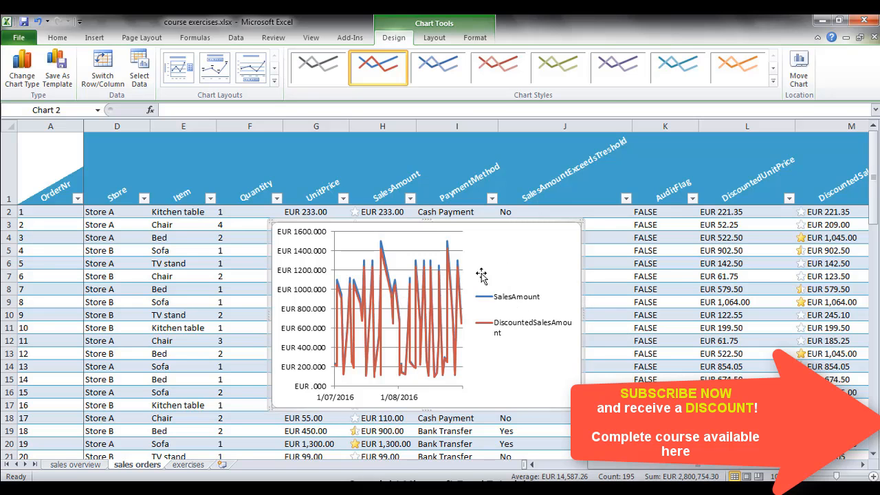
right_click(506, 267)
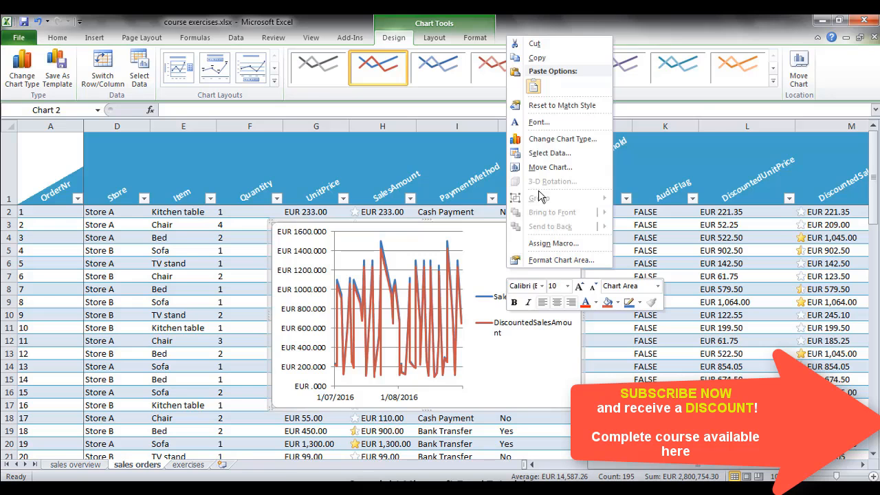
click(548, 168)
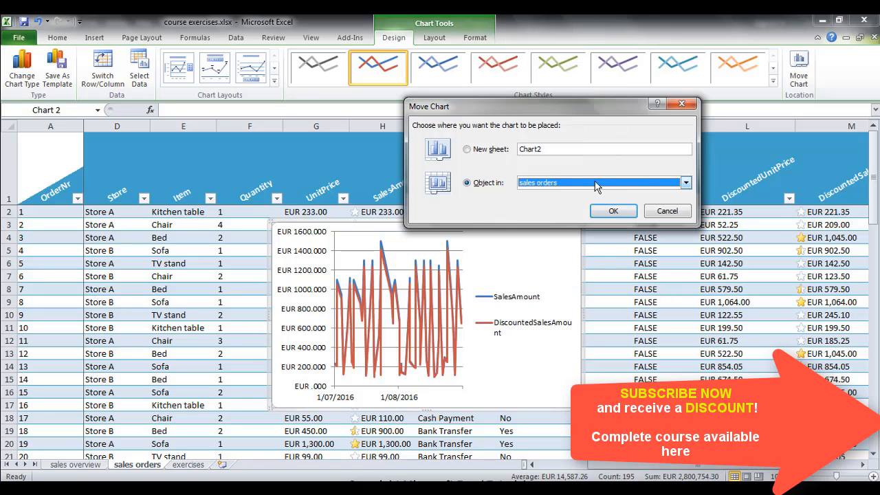
click(596, 187)
click(586, 192)
click(613, 211)
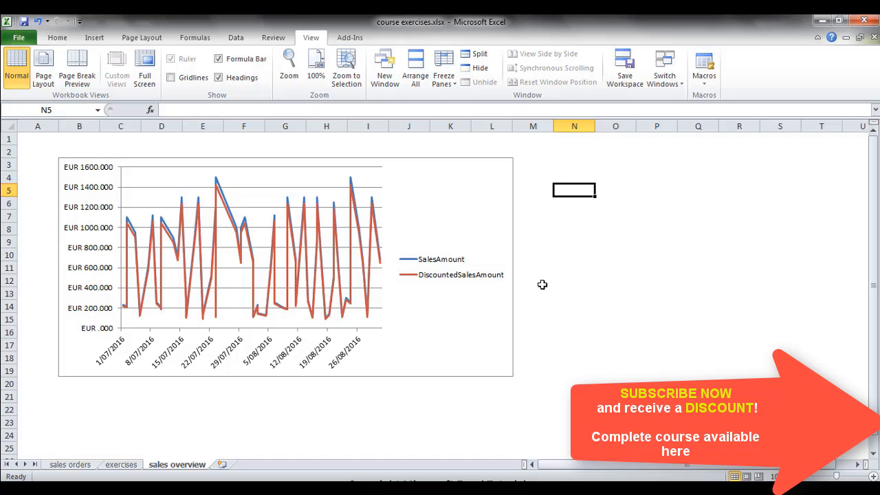
- Change the type of the chart on the sales overview sheet from line to Stacked Column
click(460, 211)
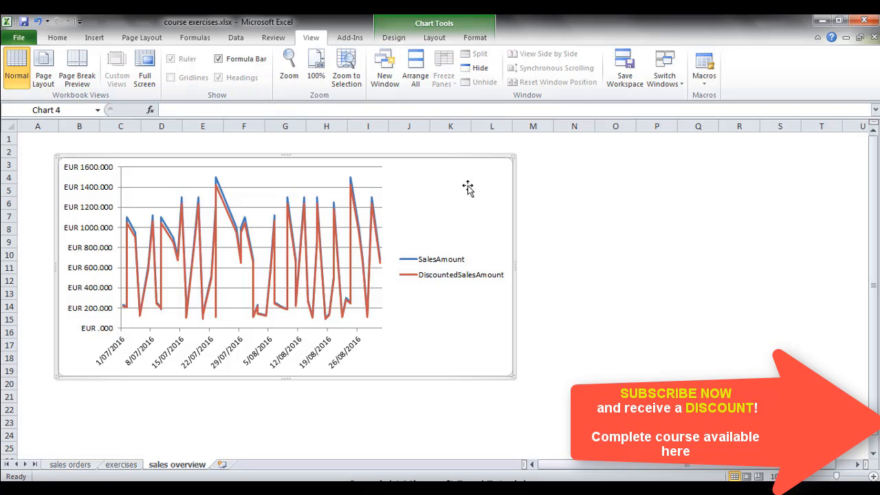
mouse_move(356, 246)
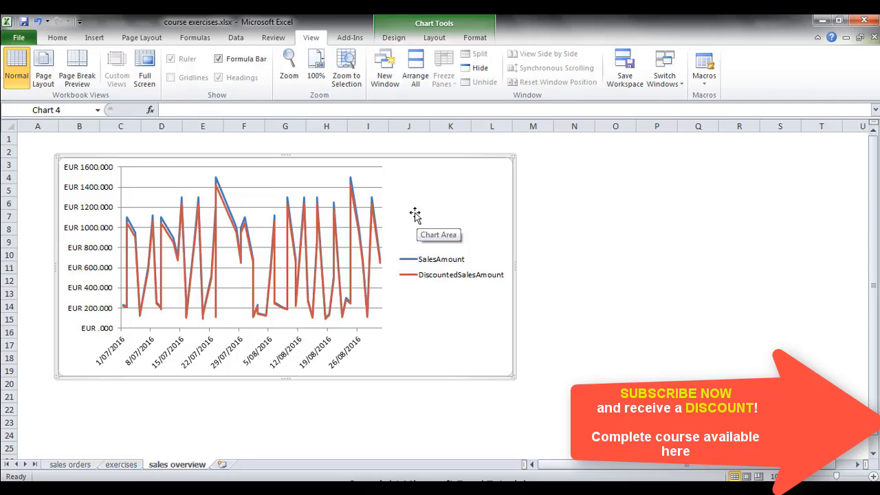
click(397, 40)
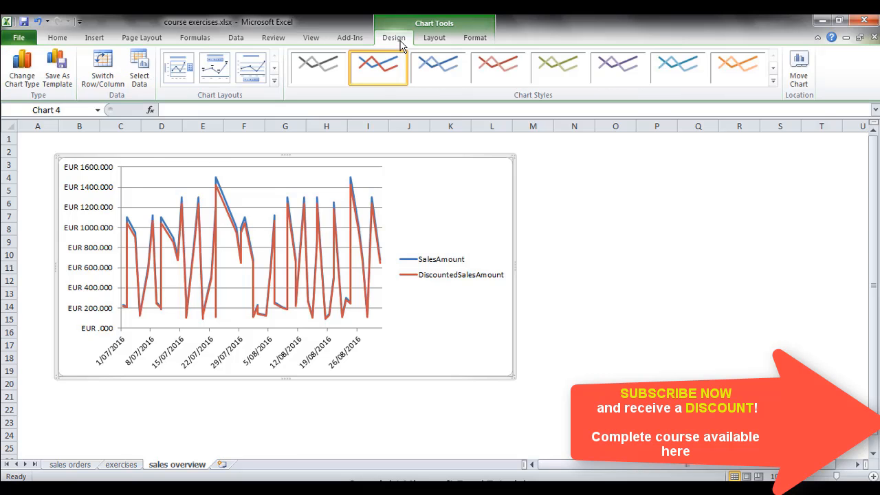
click(22, 75)
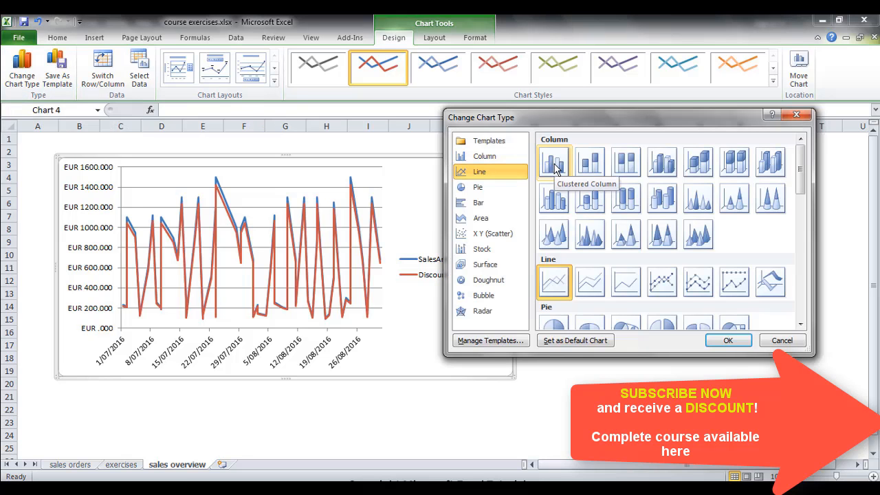
click(583, 165)
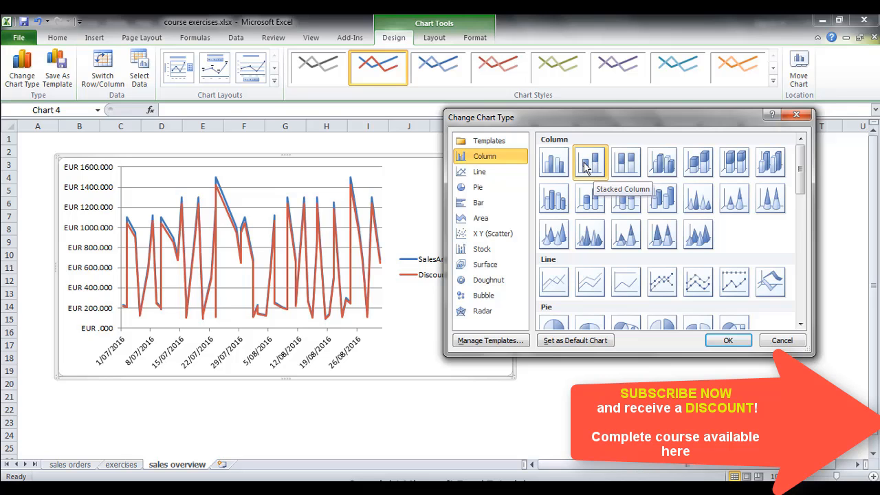
click(726, 341)
- Apply the first chart layout, with title and side legend, and title the chart "Sales Amount (EUR)"
click(274, 81)
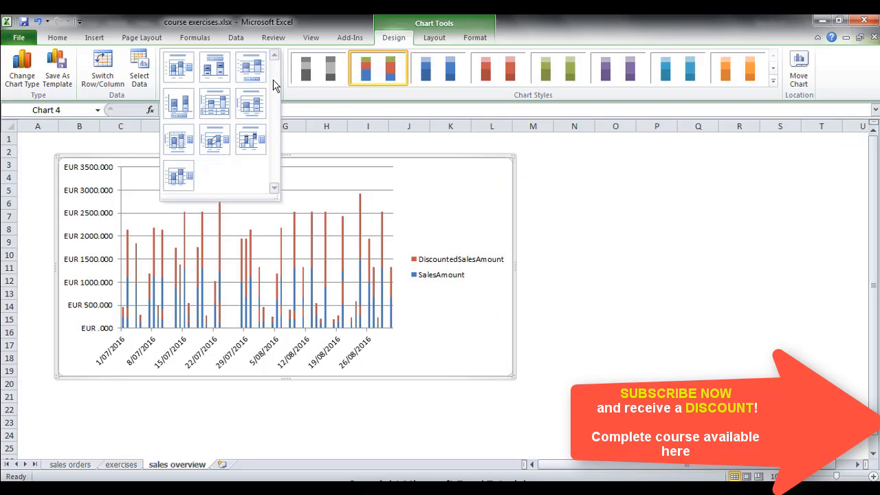
click(188, 67)
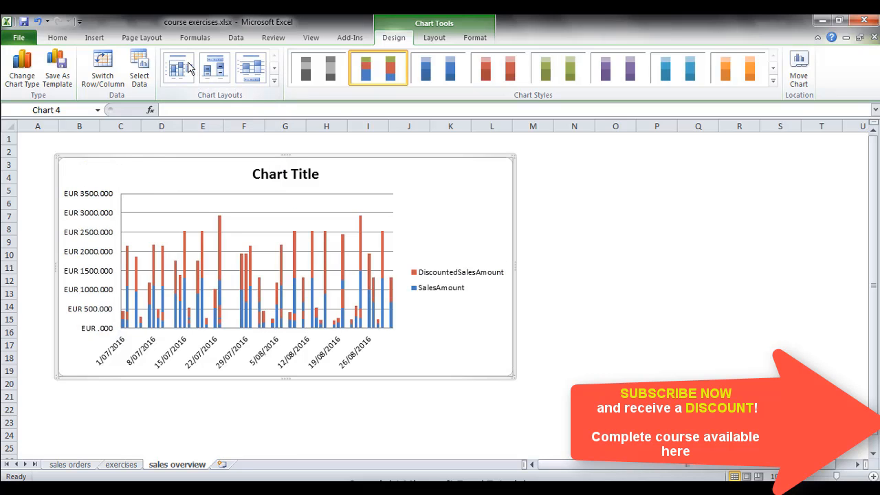
click(293, 174)
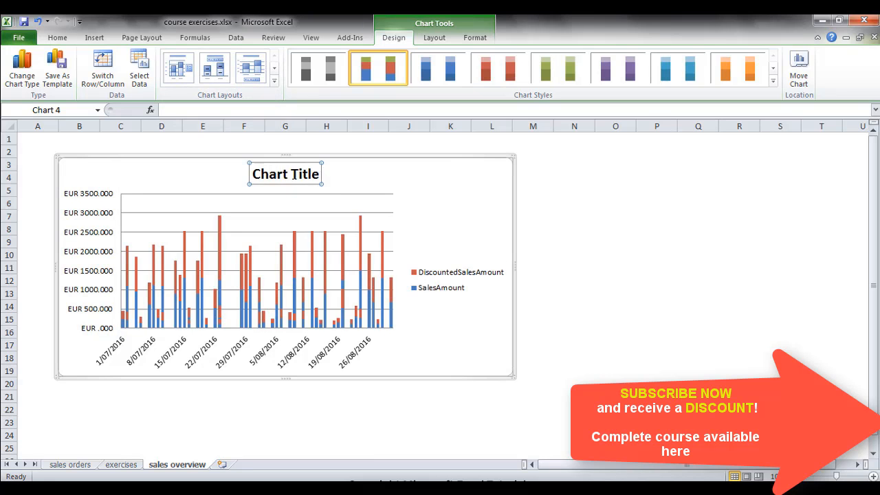
triple_click(320, 174)
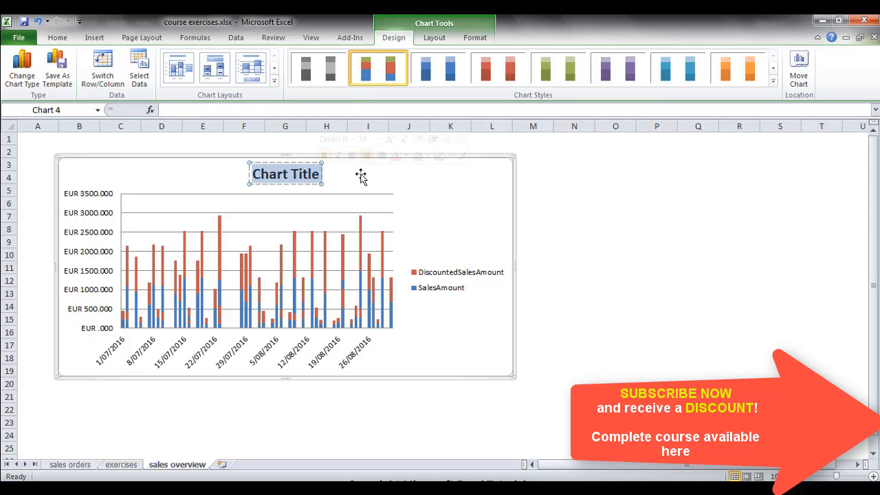
text(Sales A)
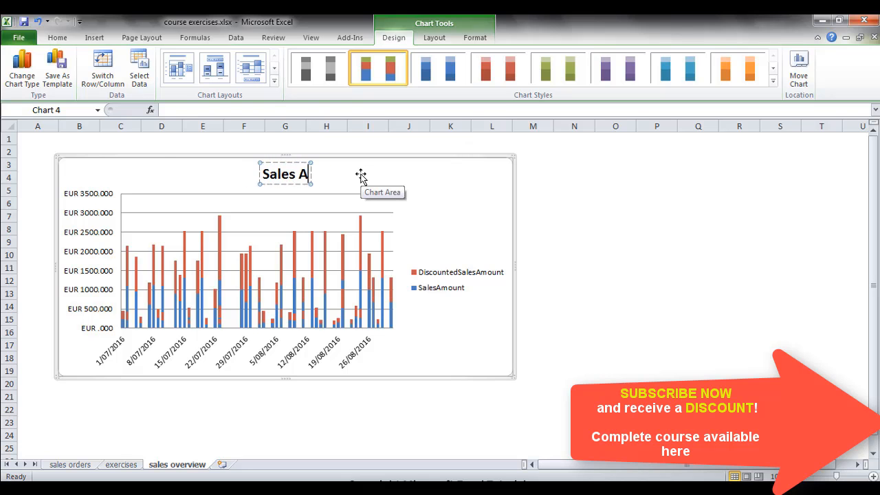
text(mount (EUR))
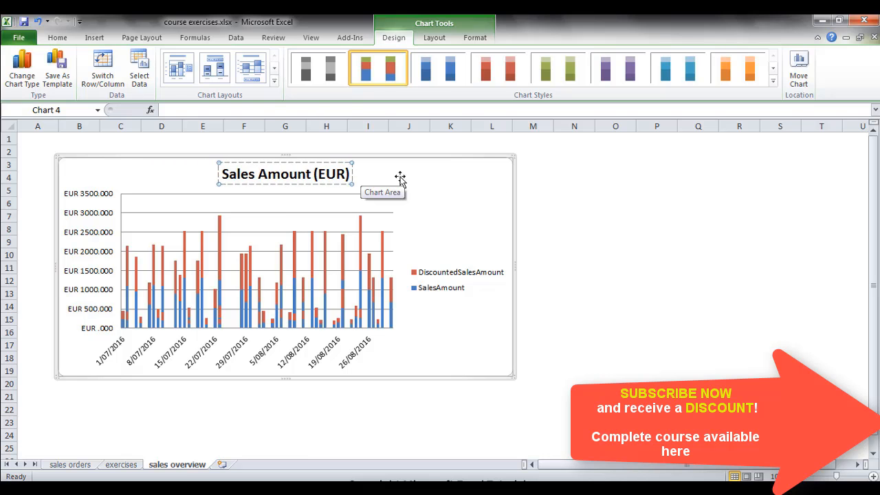
click(589, 201)
- Format the column chart's vertical axis numbers as Currency with the EUR symbol and 2 decimal places
right_click(98, 212)
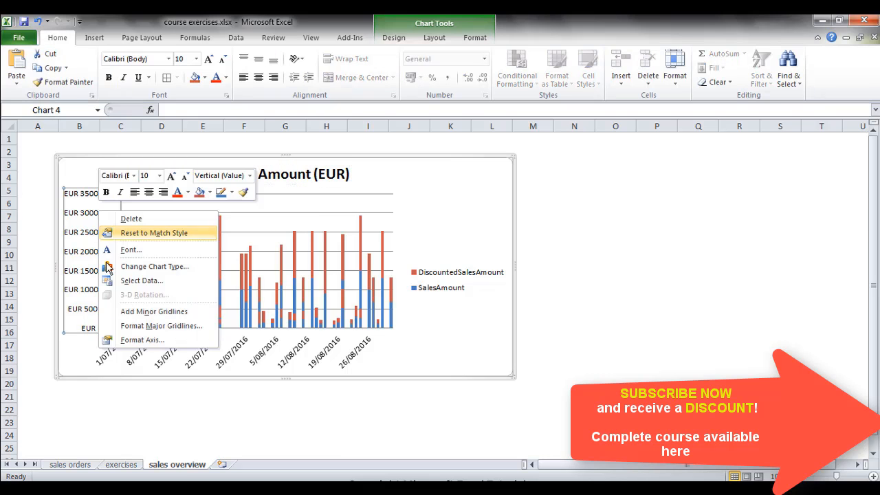
click(119, 340)
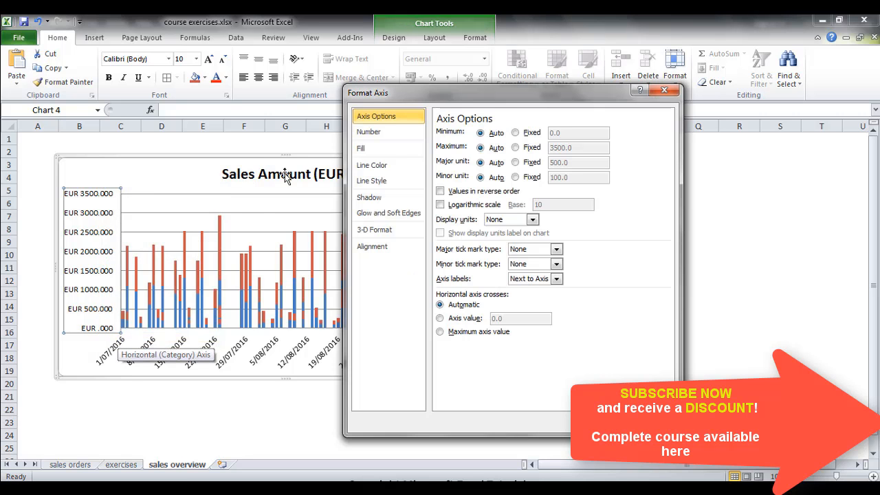
click(368, 132)
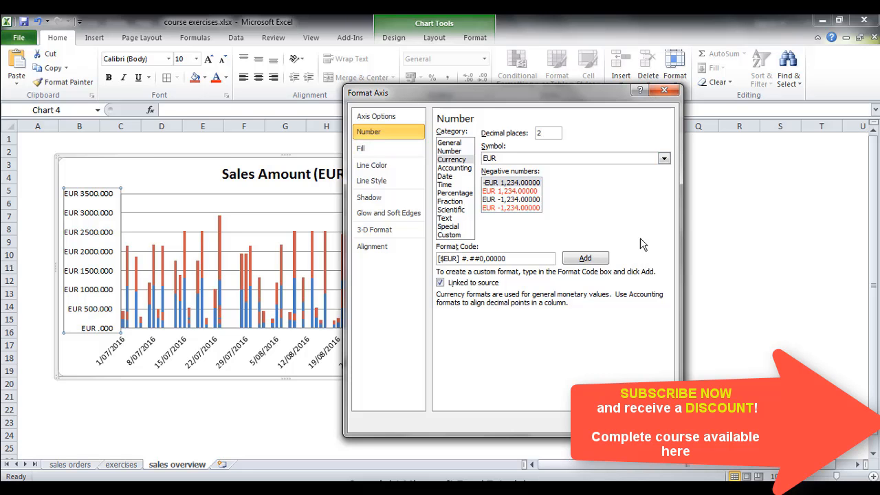
click(653, 423)
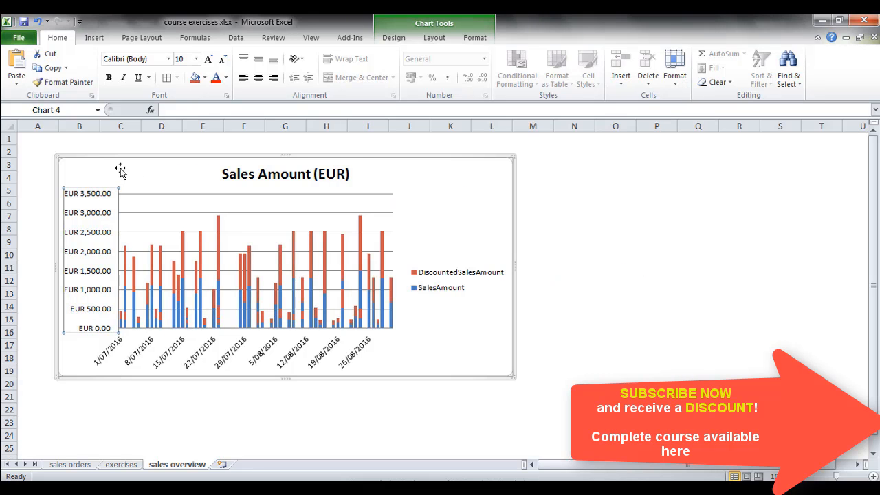
- Enter the heading "Sales Overview" in cell B1 above the chart
click(97, 148)
click(86, 139)
text(S)
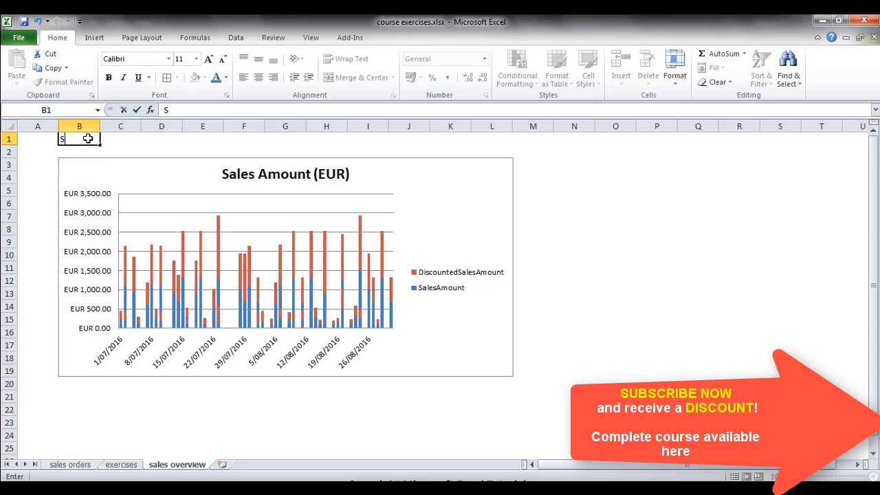
text(ales)
text( Overview)
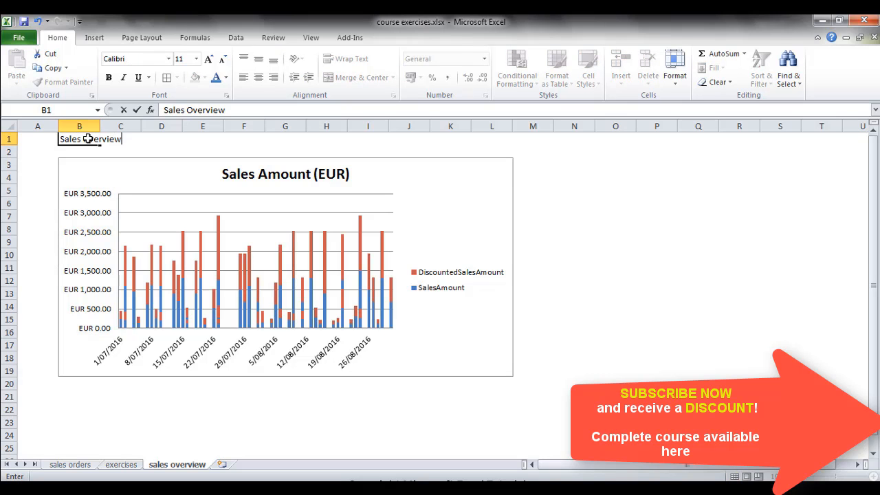
key(Return)
- Apply the Title cell style to the heading in cell B1
click(86, 138)
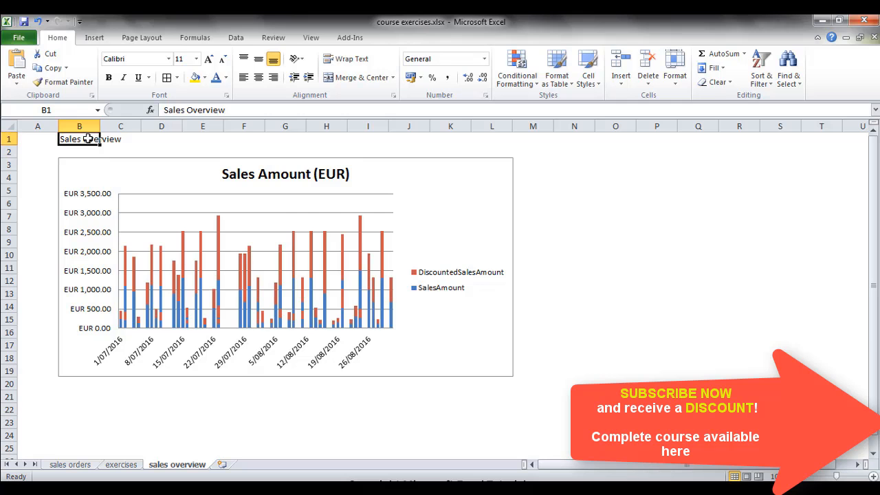
click(588, 72)
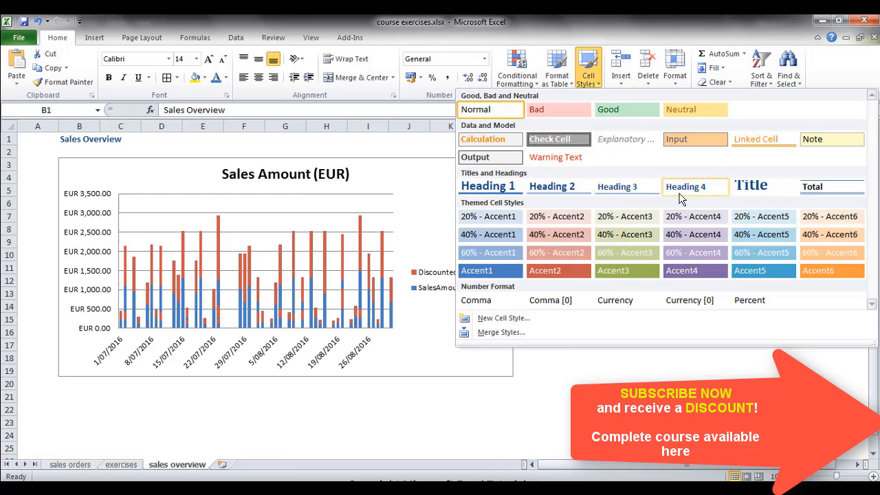
click(742, 187)
click(583, 209)
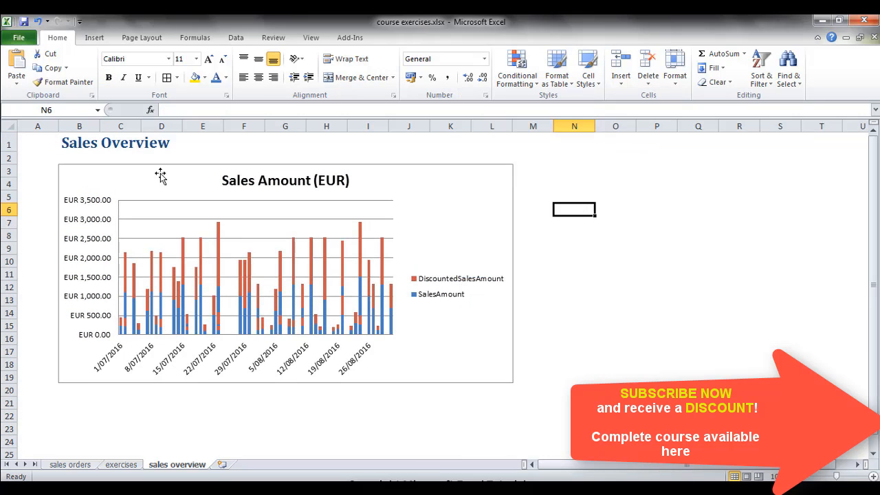
- Insert a new row above row 2 and enter "Total Sales Amount" in cell B2
click(12, 159)
right_click(12, 159)
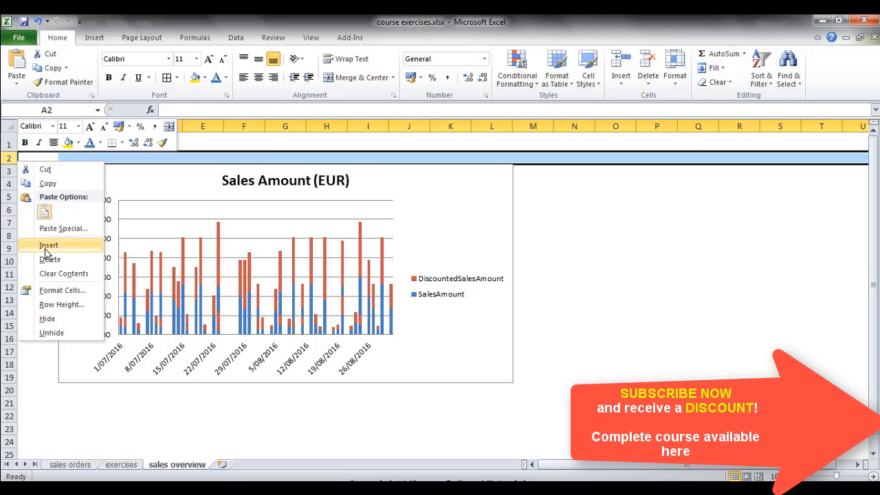
click(42, 243)
click(86, 159)
text(Tot)
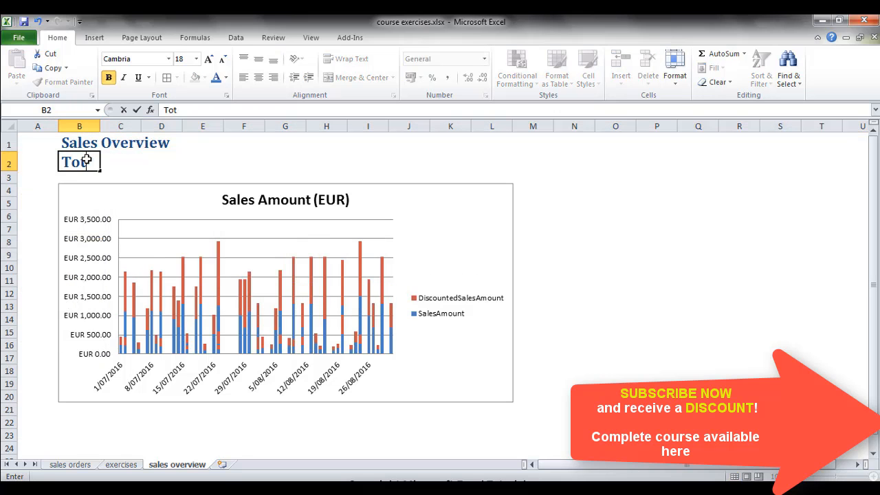
text(al Sales )
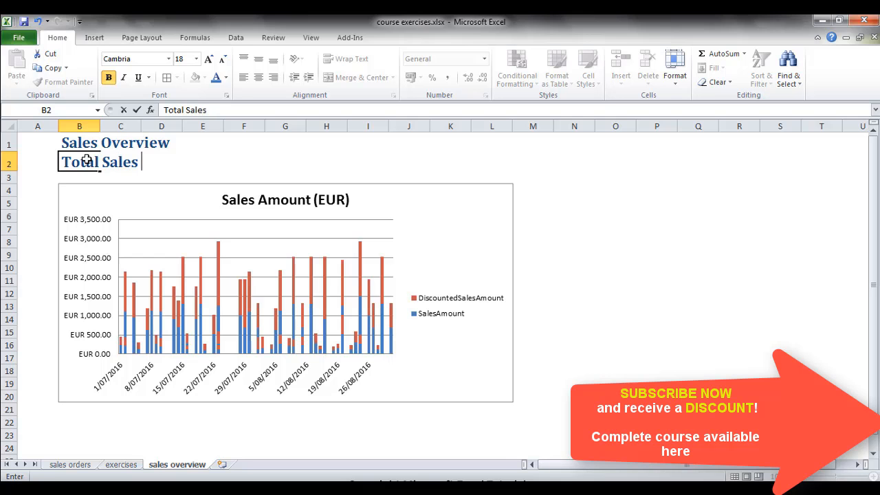
text(Amount)
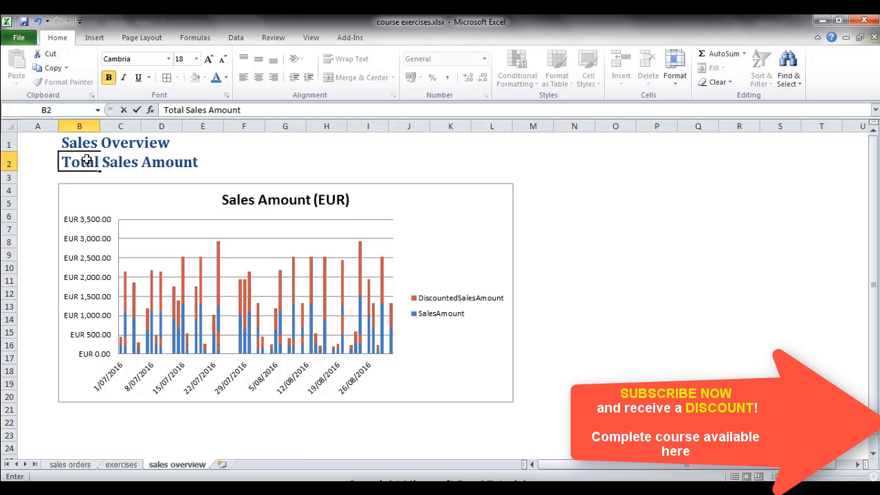
key(Return)
- In cell F2, enter a SUM formula totalling column H of the sales orders sheet
key(Right)
key(Right)
key(Right)
key(Right)
key(Up)
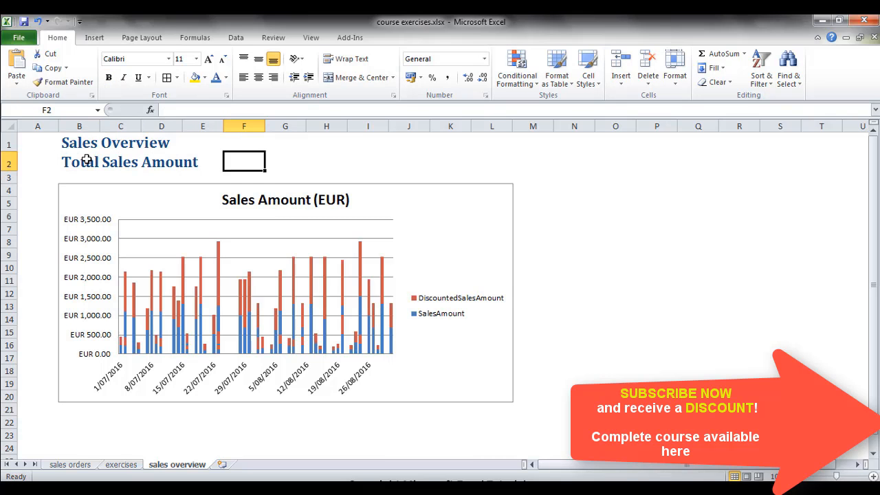
text(=sum)
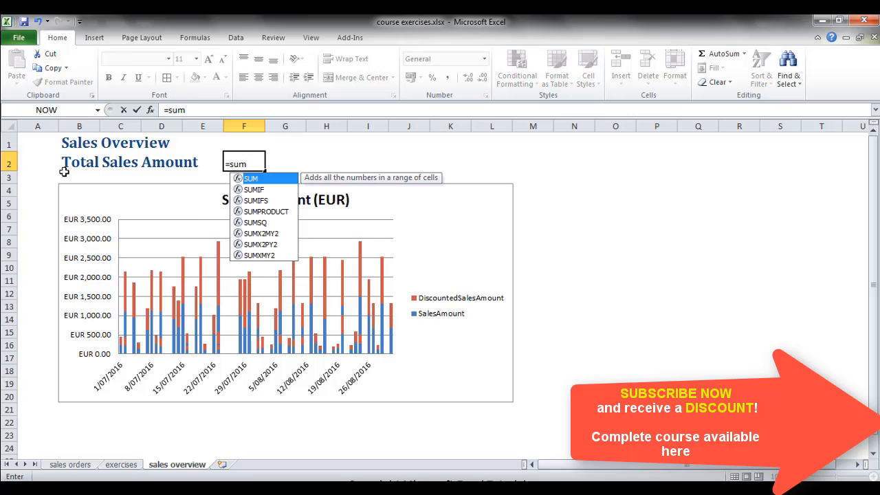
key(Tab)
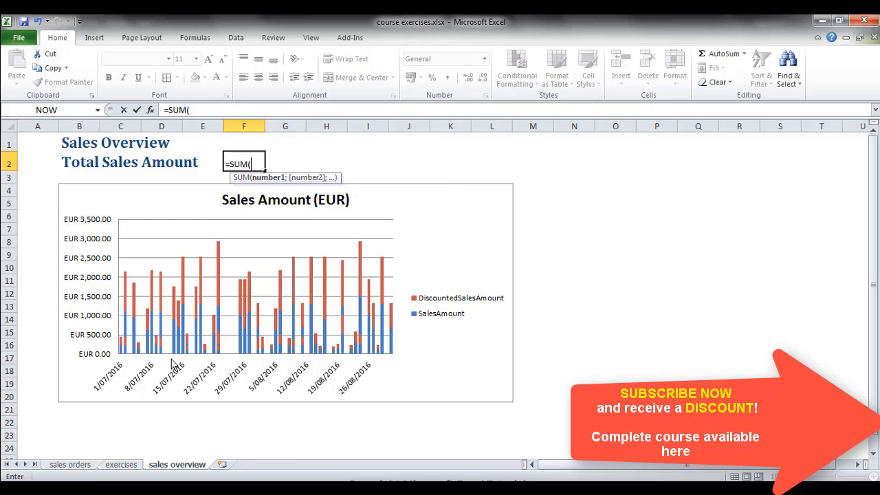
click(70, 465)
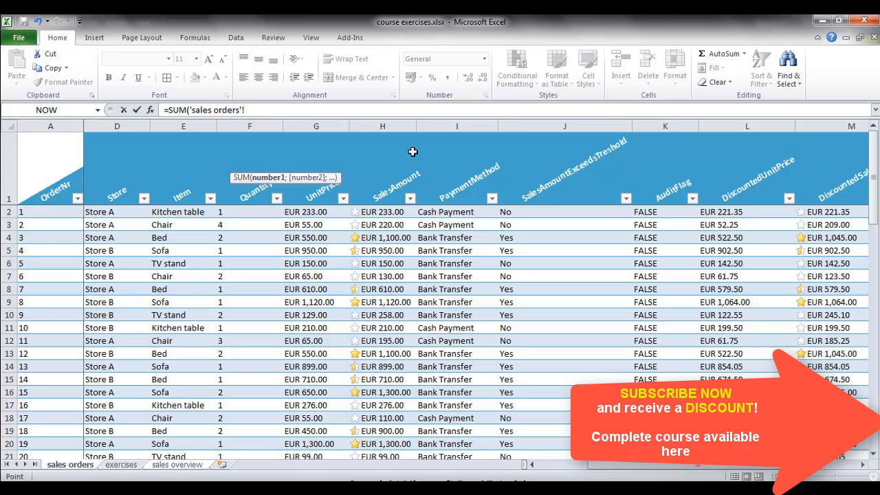
click(409, 128)
key(Return)
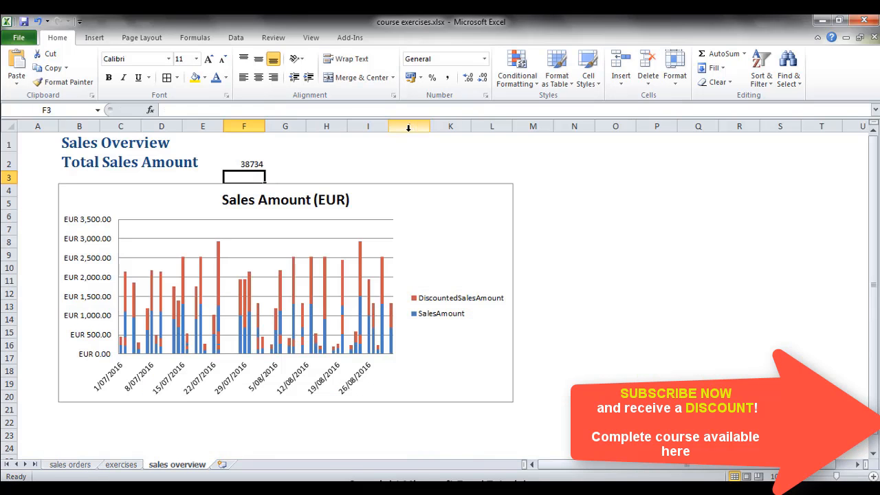
- Copy the formatting of cell B2 onto the total in F2 and autofit column F to its contents
click(248, 164)
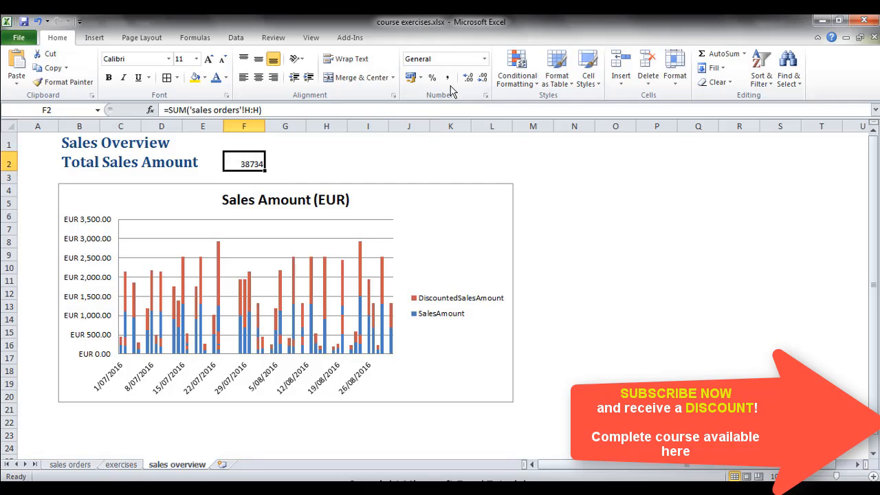
click(162, 165)
click(80, 155)
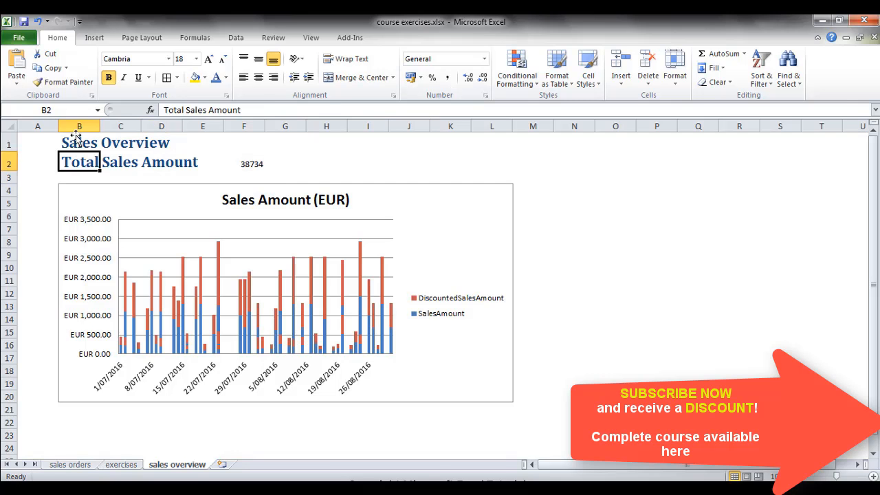
click(63, 81)
click(245, 163)
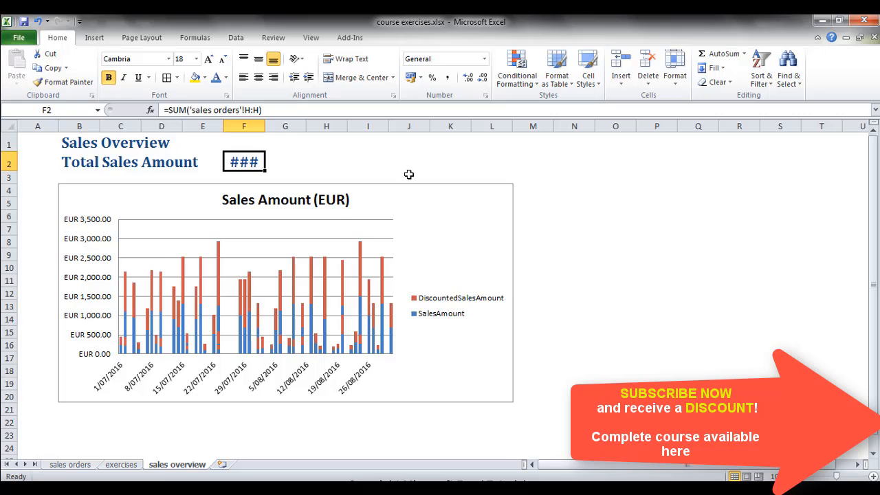
double_click(264, 126)
- Enter the heading "Sales By Store" in cell N1 and copy the formatting of cell B1 onto it
click(585, 187)
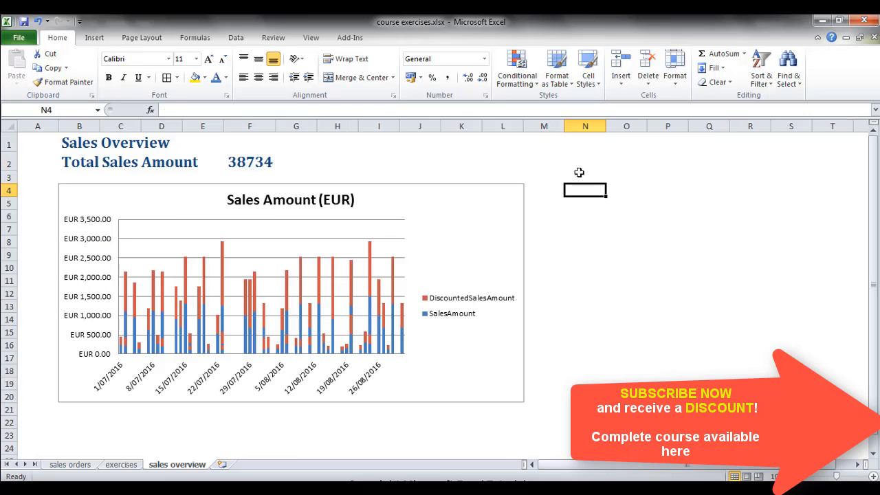
click(584, 162)
click(590, 146)
text(Sa)
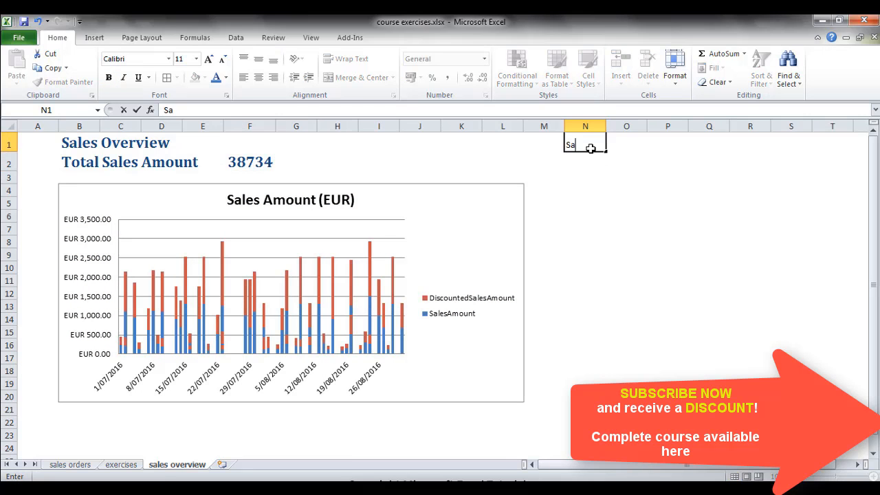
text(les By Store)
click(79, 143)
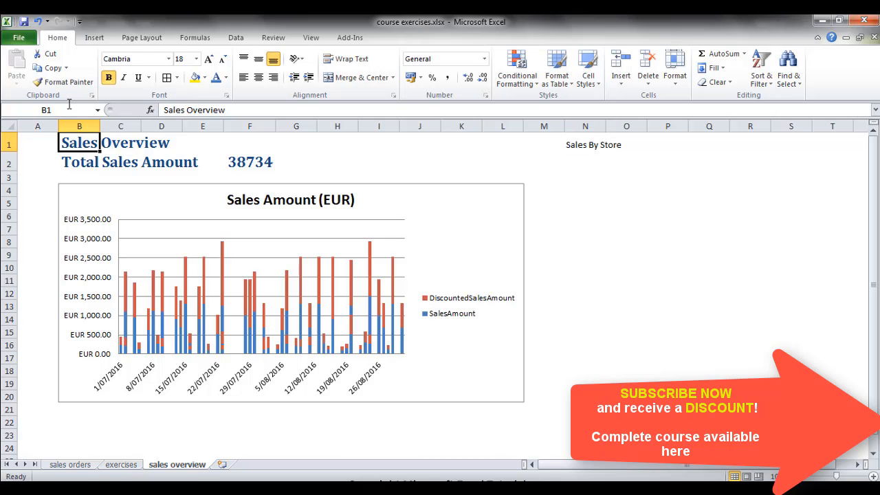
click(63, 82)
click(570, 145)
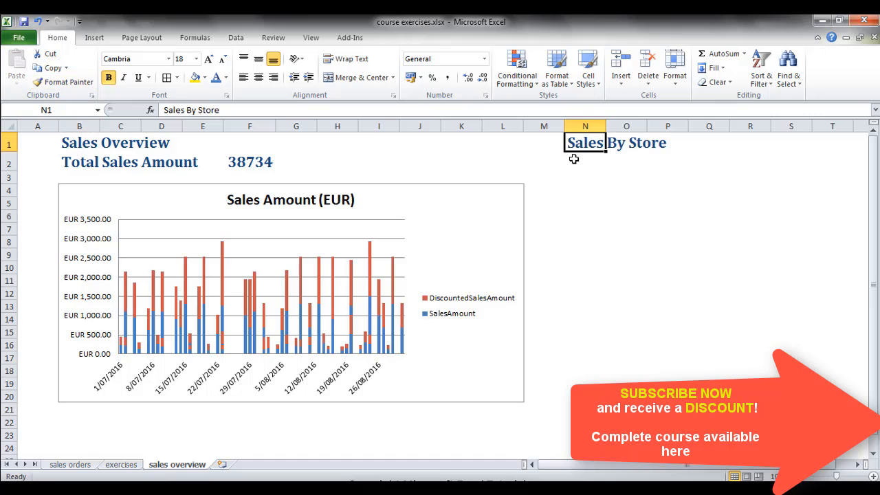
- Enter the label "Total Sales Amount - Store A" in cell N2
click(573, 160)
text(Total)
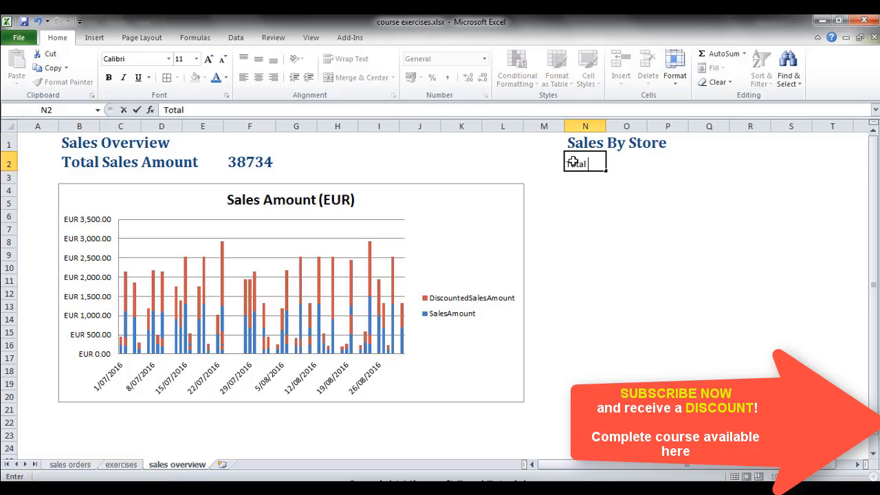
text( Sales Amo)
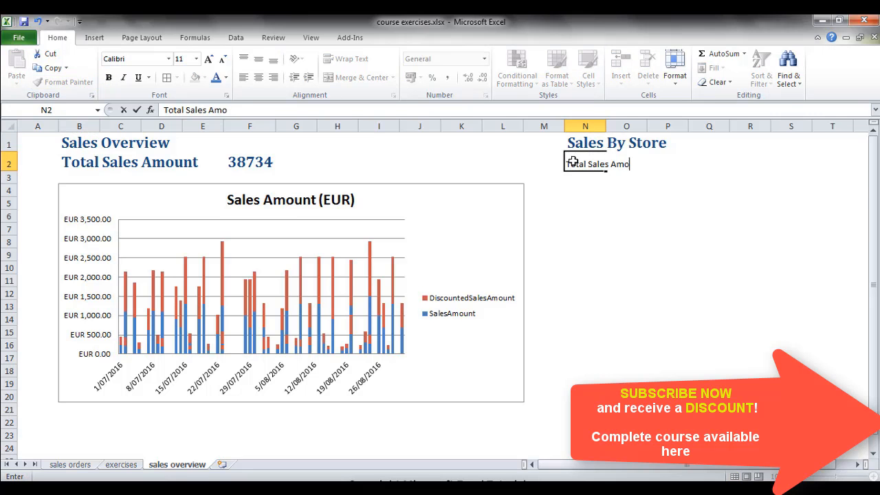
text(unt - Store A)
key(Return)
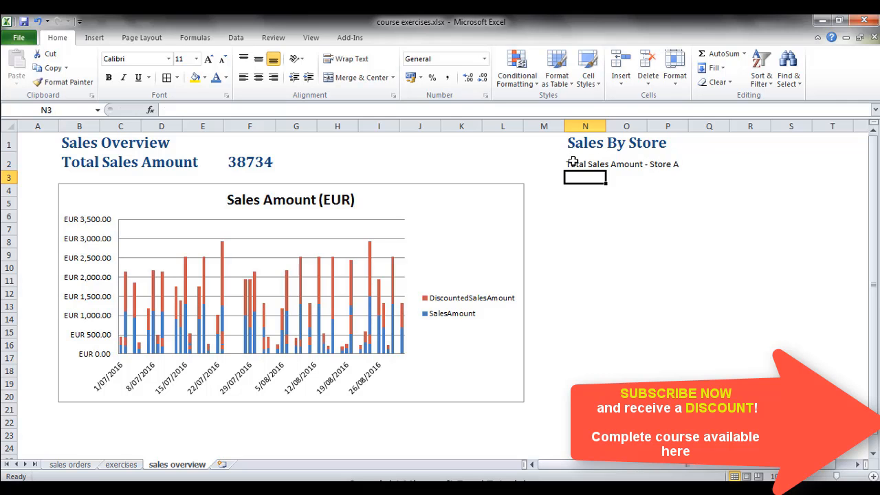
click(711, 165)
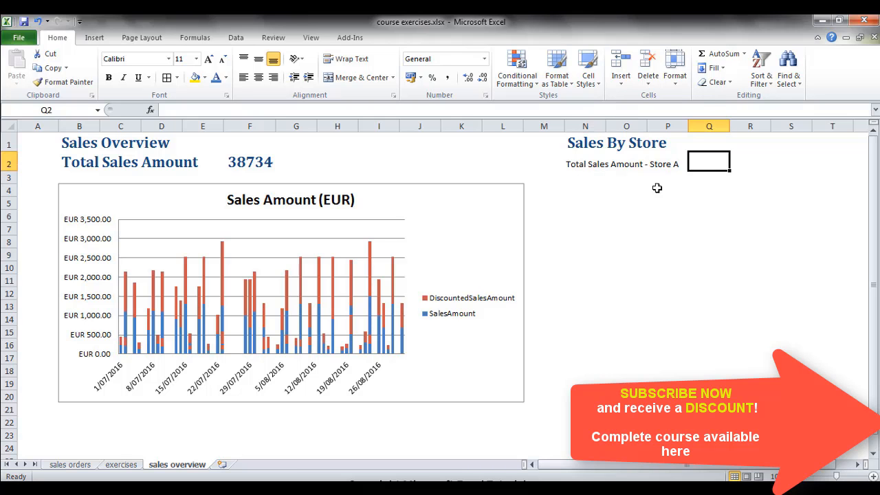
- Enter the label "Total Sales Amount - Store B" in cell N3, reusing the Store A text
click(575, 174)
text(Total Sales Amount - Store A)
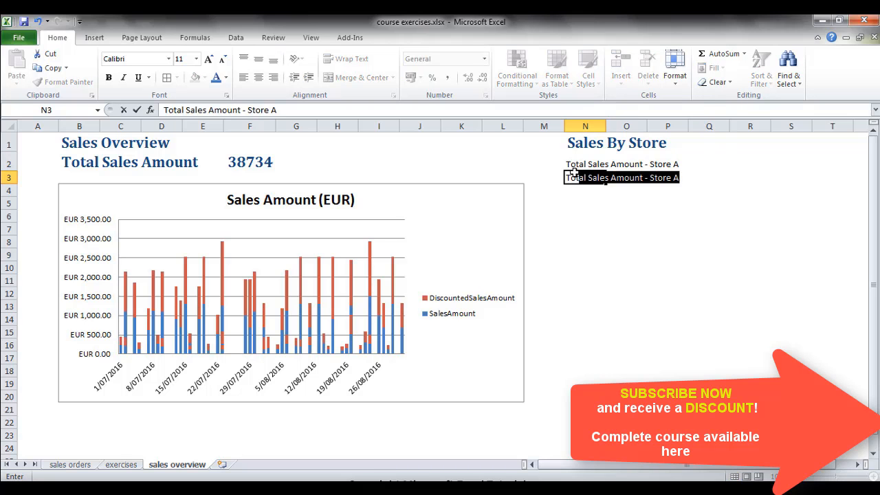
key(Tab)
click(572, 176)
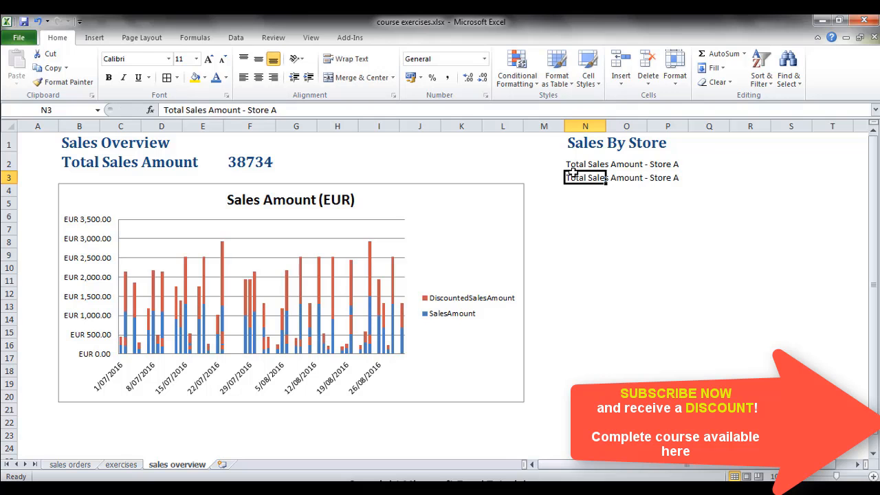
click(568, 114)
key(BackSpace)
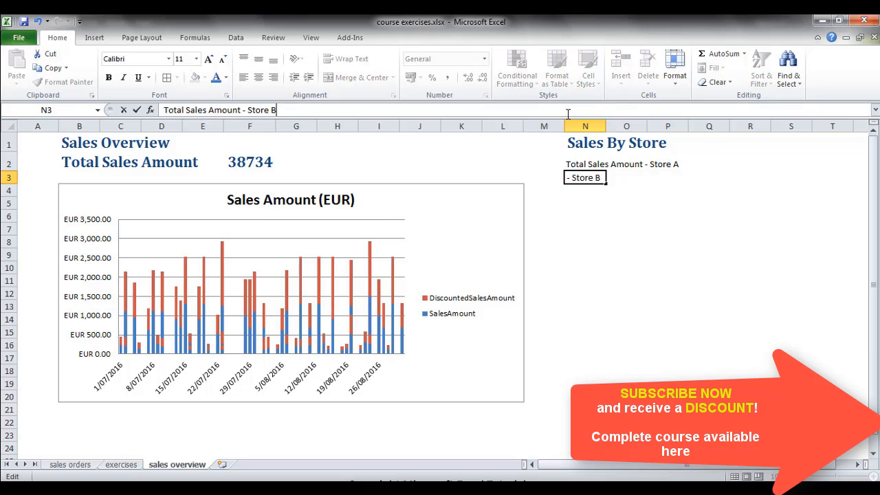
- In cell Q2, enter the formula =SUMIF('sales orders'!D:D;"Store A";'sales orders'!H:H)
click(708, 164)
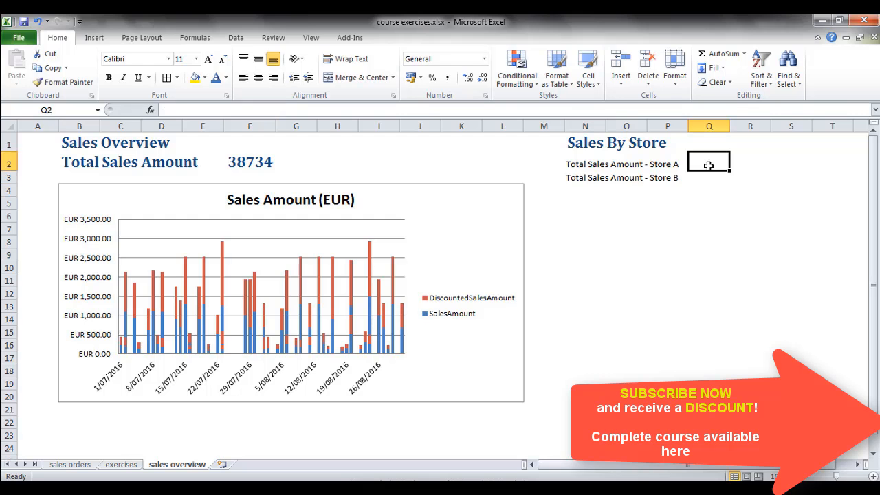
text(=sum)
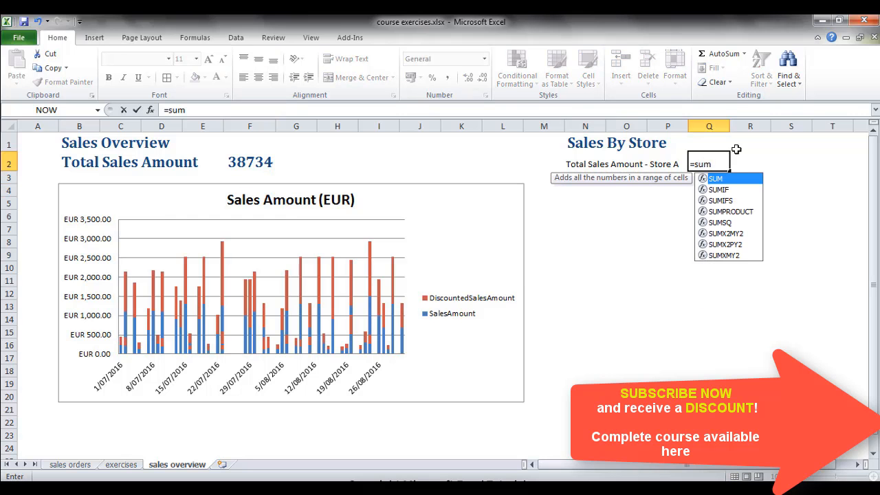
text(if)
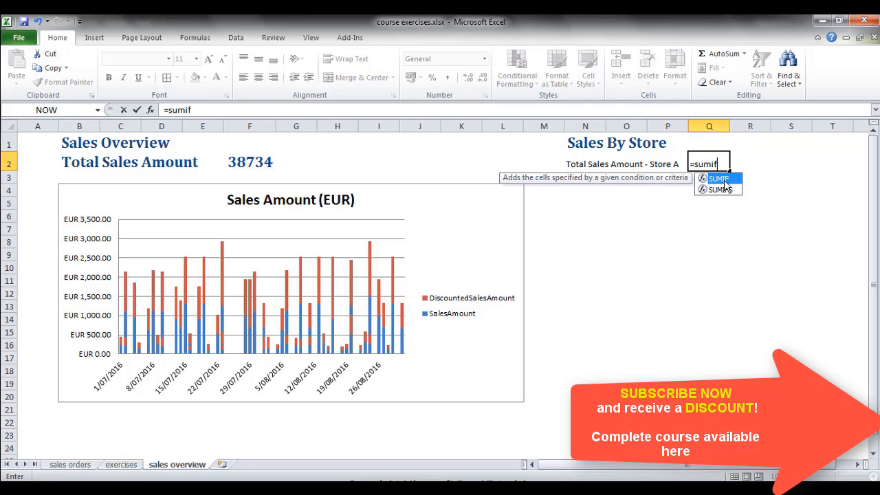
double_click(719, 179)
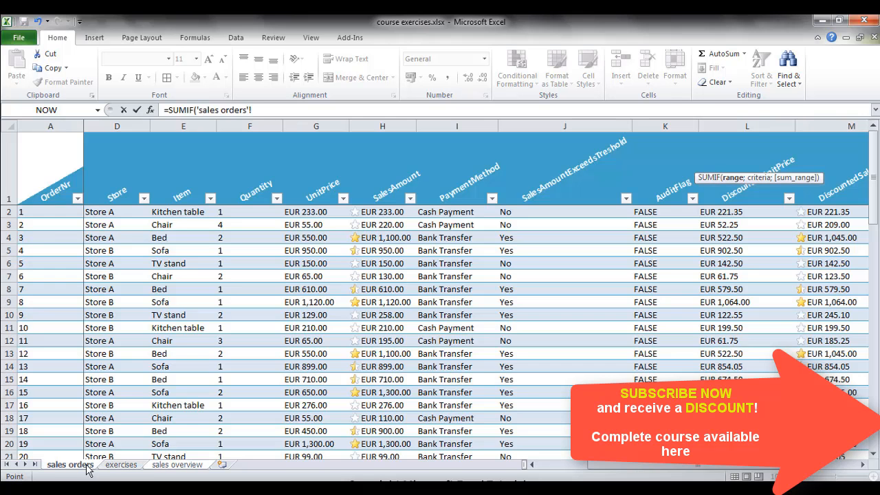
click(92, 468)
click(145, 127)
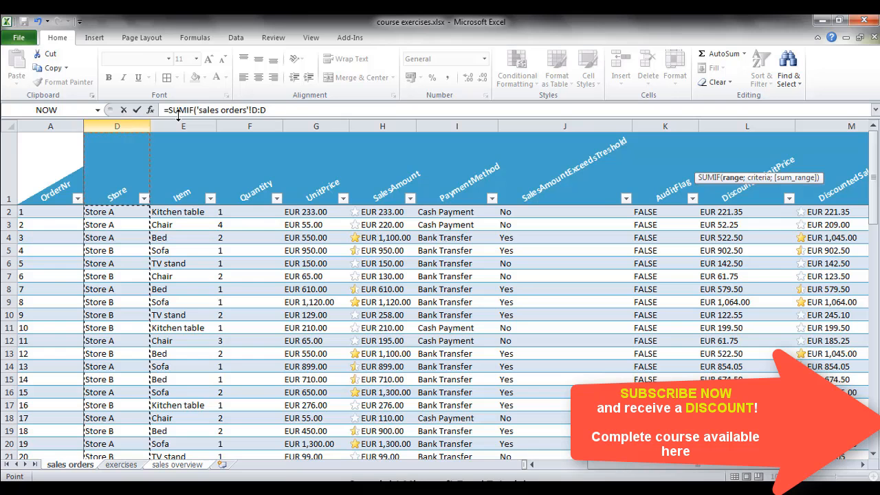
click(296, 109)
text(;"St)
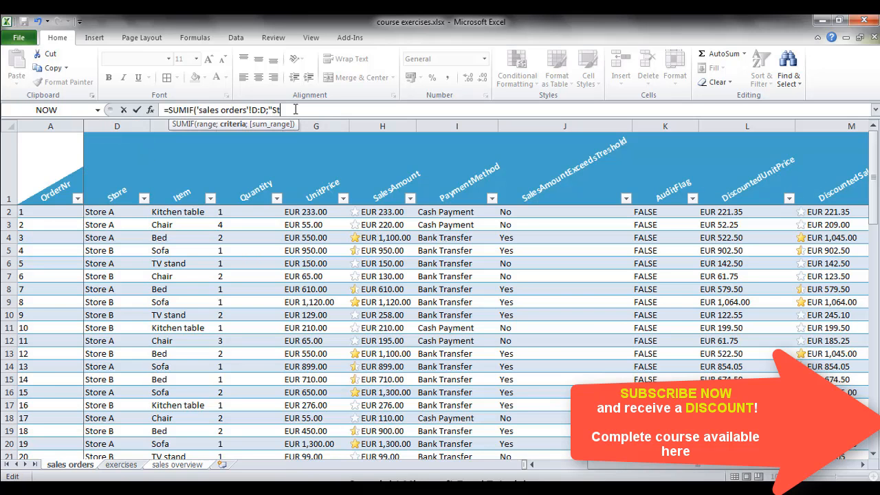
text(ore A";)
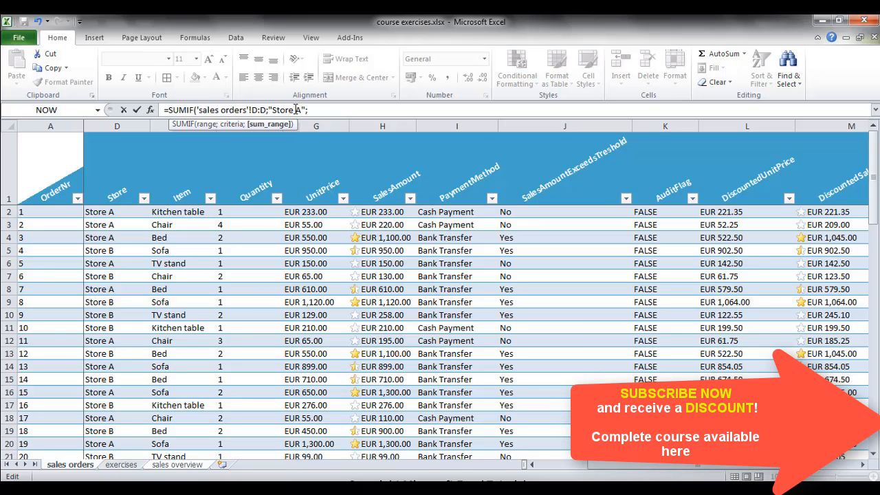
click(389, 134)
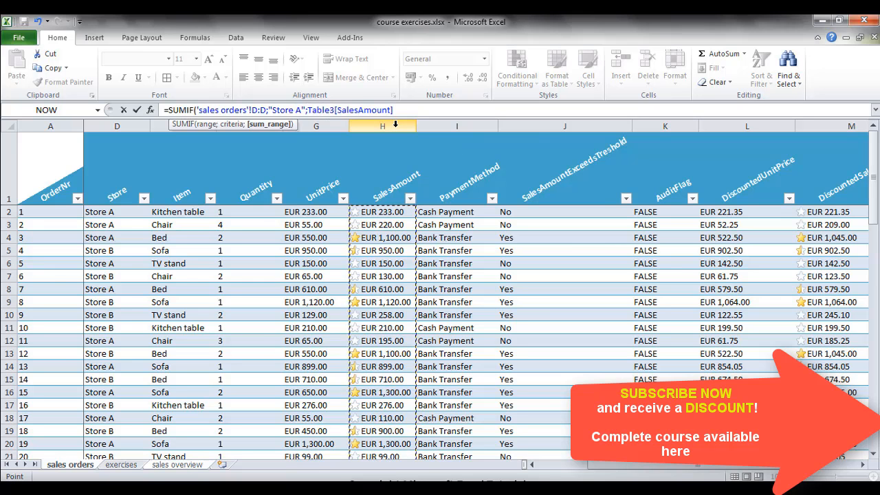
click(393, 126)
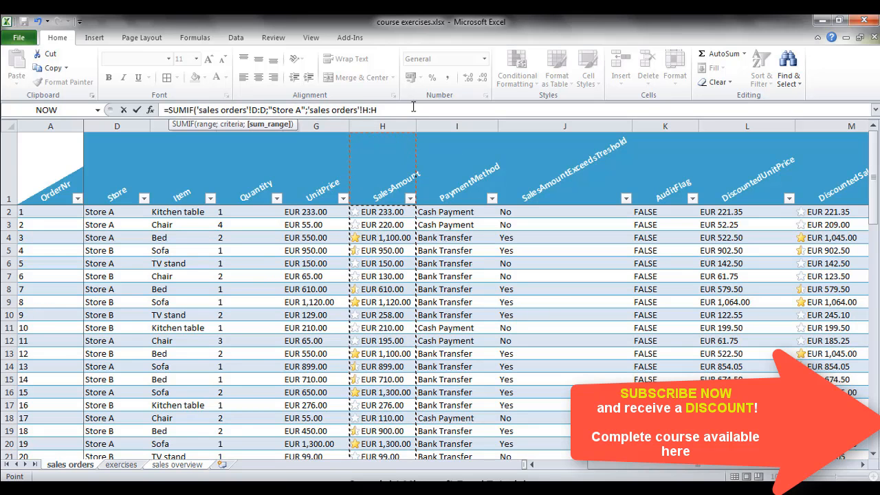
text())
key(Return)
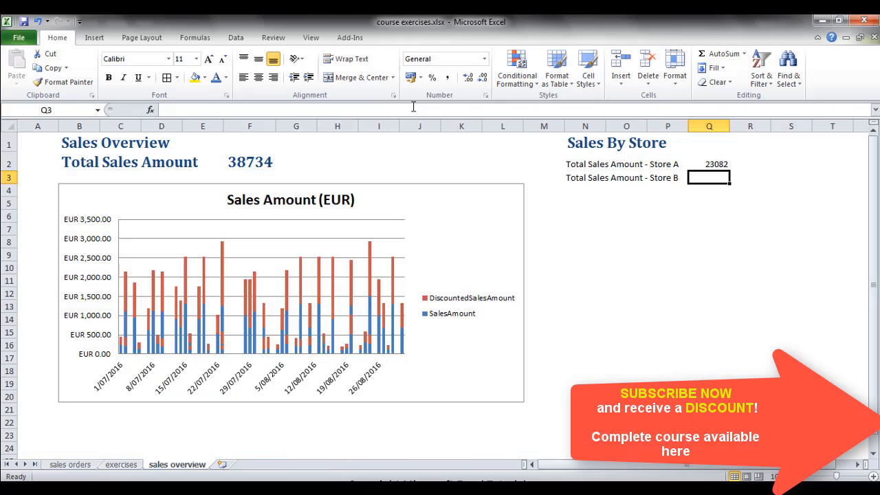
- Fill the SUMIF formula from cell Q2 down to Q3 and select the copied formula
click(717, 163)
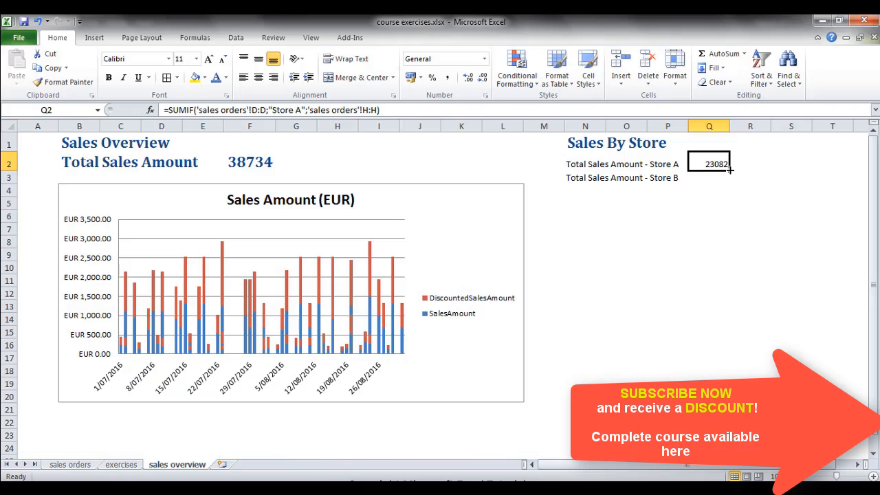
drag(731, 171, 724, 183)
click(711, 179)
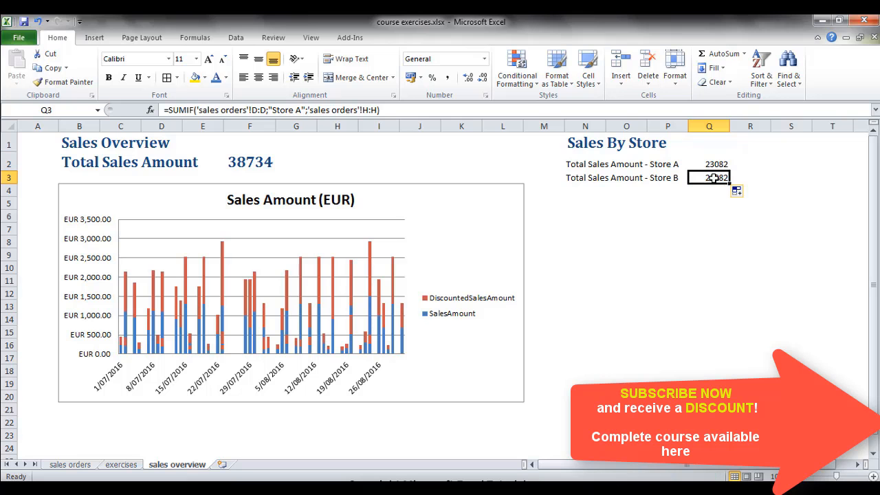
- Change the SUMIF criterion in cell Q3 to "Store B"
click(300, 110)
key(BackSpace)
text(B)
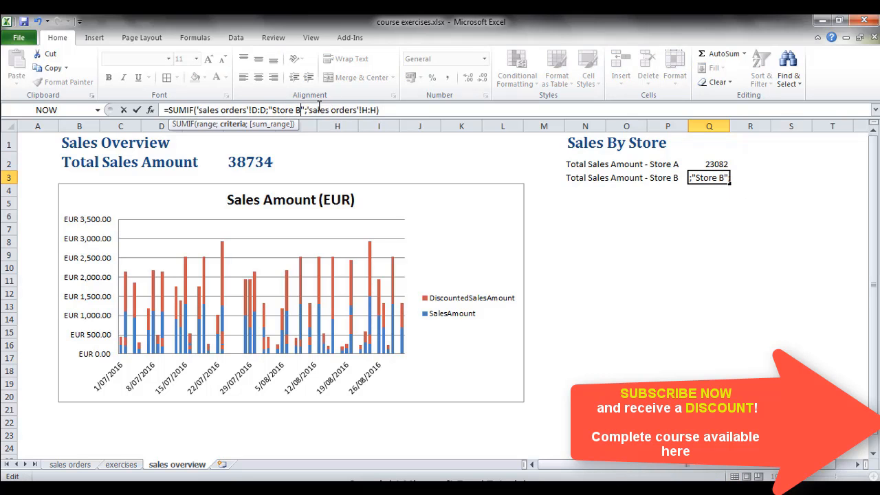
key(Return)
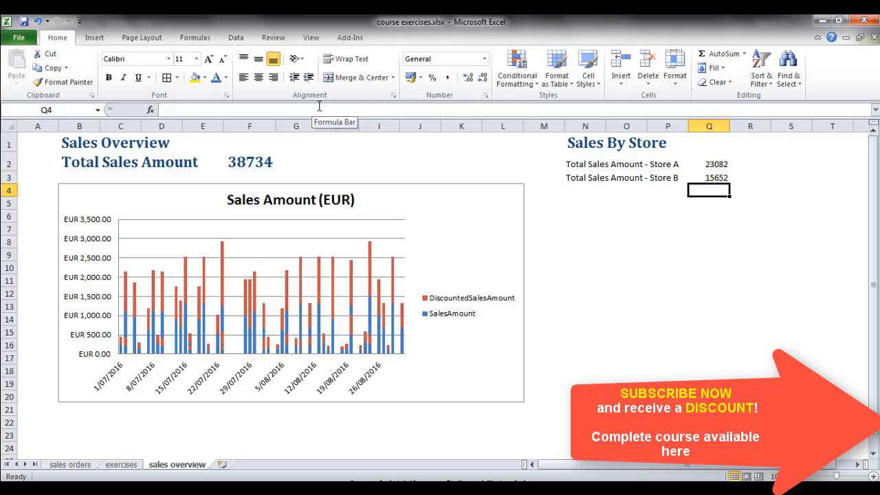
- Insert a basic 2-D pie chart from N2:N3 and Q2:Q3 and place it below the store totals
click(584, 187)
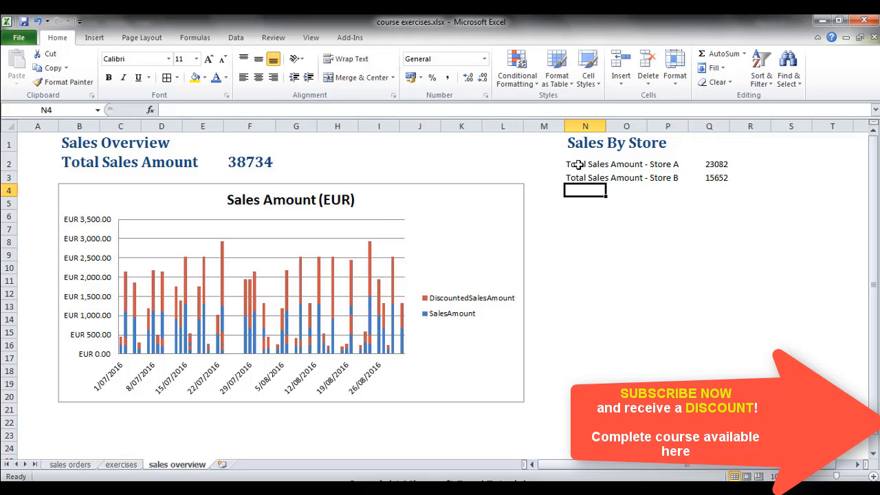
drag(578, 165, 696, 182)
drag(713, 180, 713, 180)
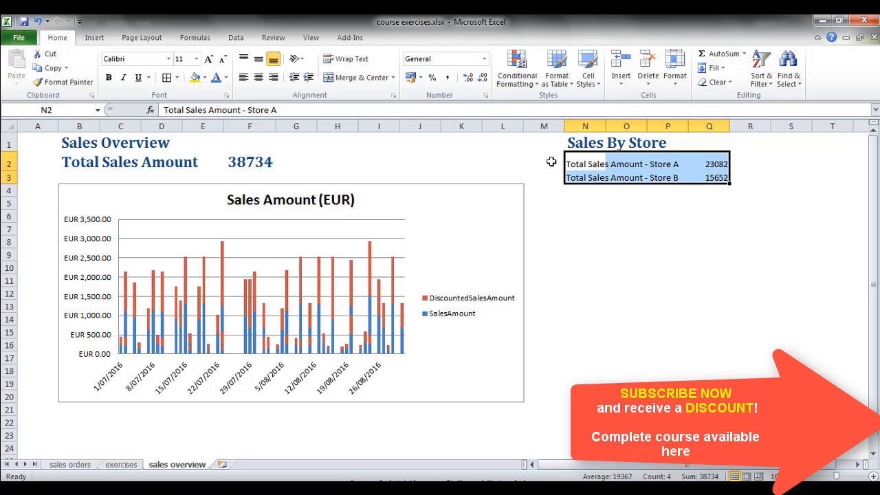
drag(573, 165, 581, 176)
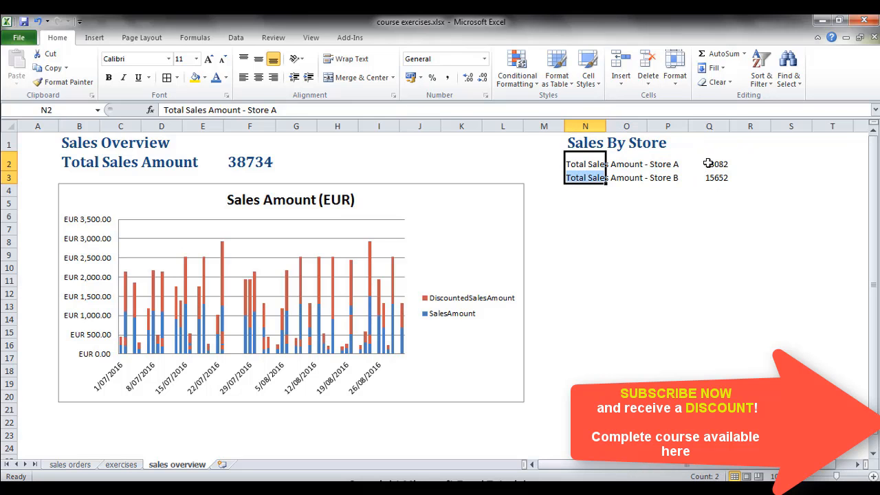
drag(709, 163, 713, 178)
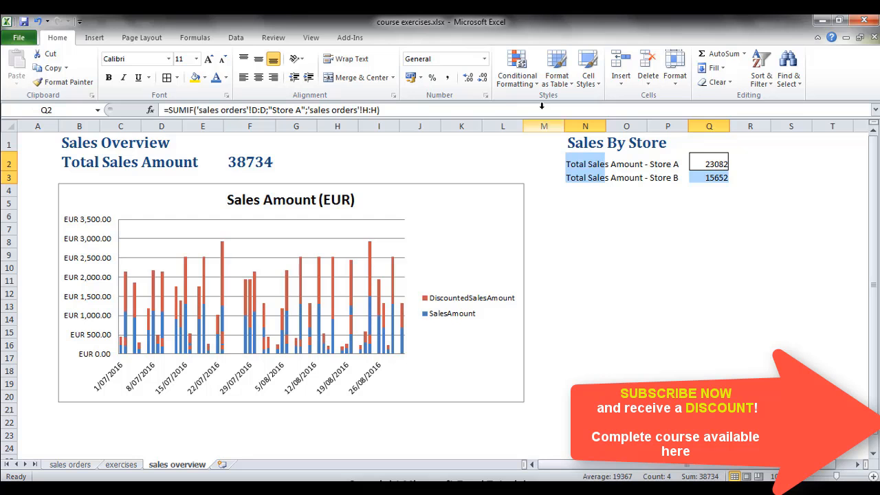
click(94, 38)
click(300, 68)
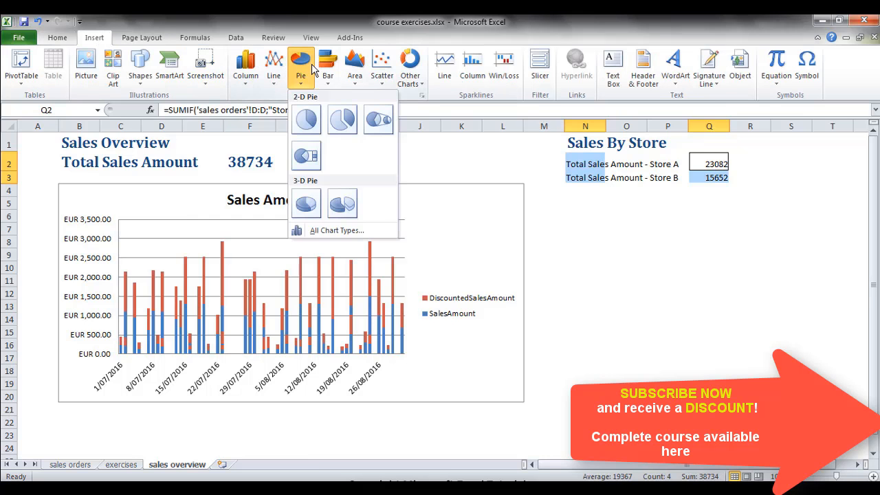
click(302, 120)
drag(507, 240, 762, 234)
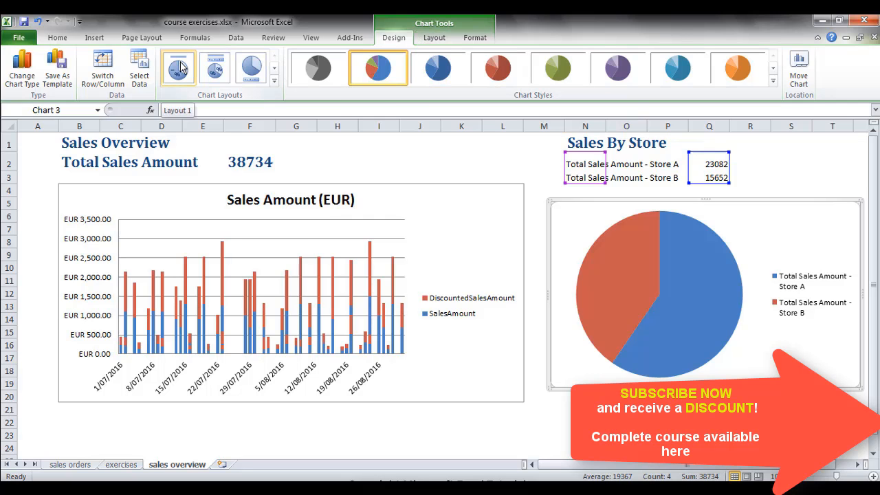
- Apply the pie chart layout with title, percentage labels and side legend, and title the chart "Sales By Store (%)"
click(275, 81)
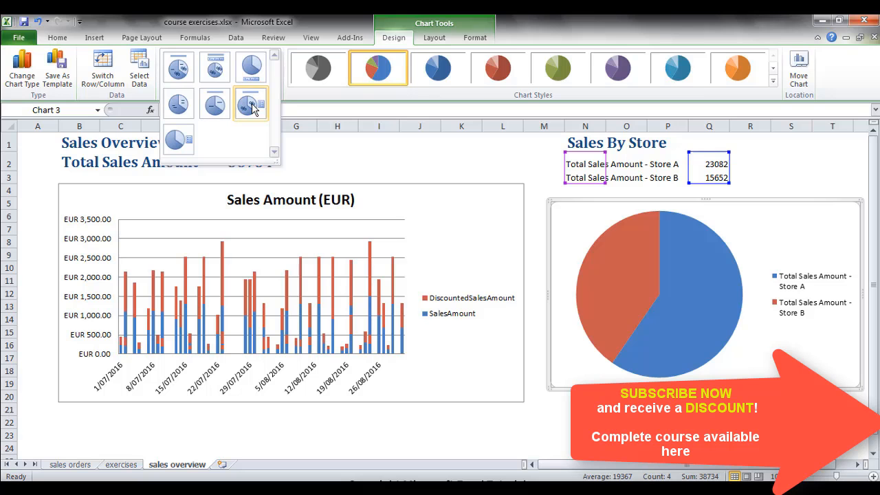
click(251, 104)
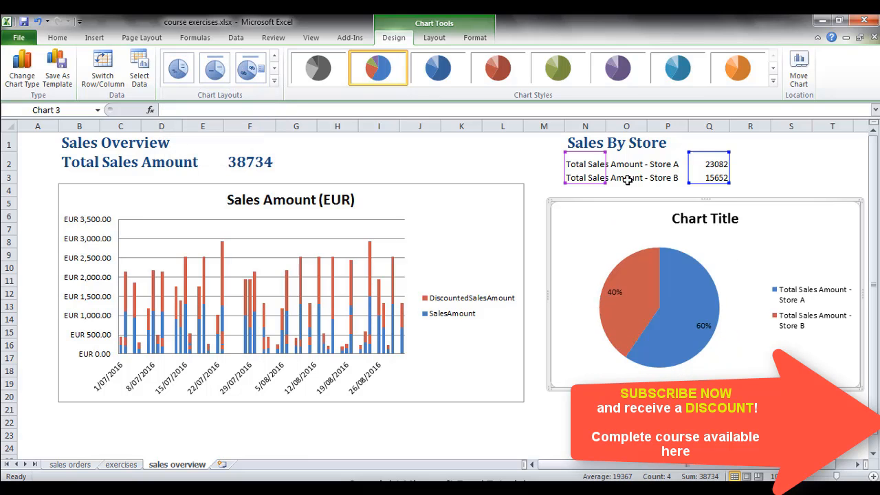
click(710, 220)
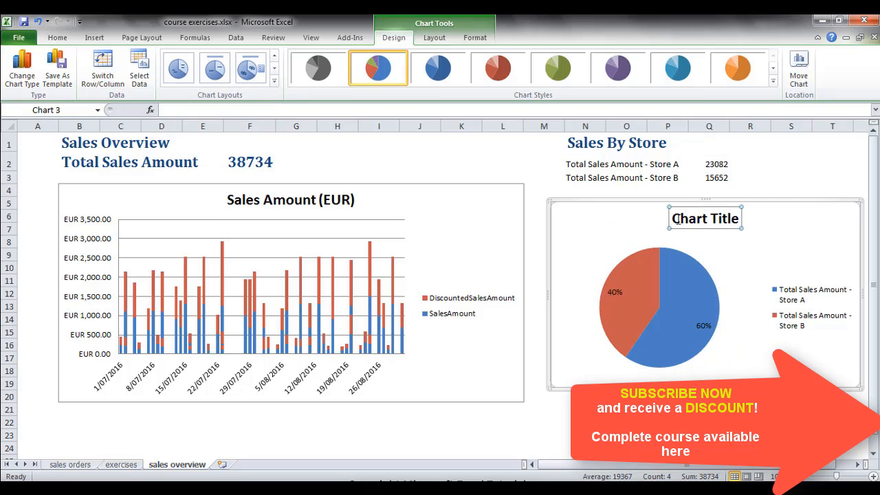
triple_click(678, 219)
text(Sal)
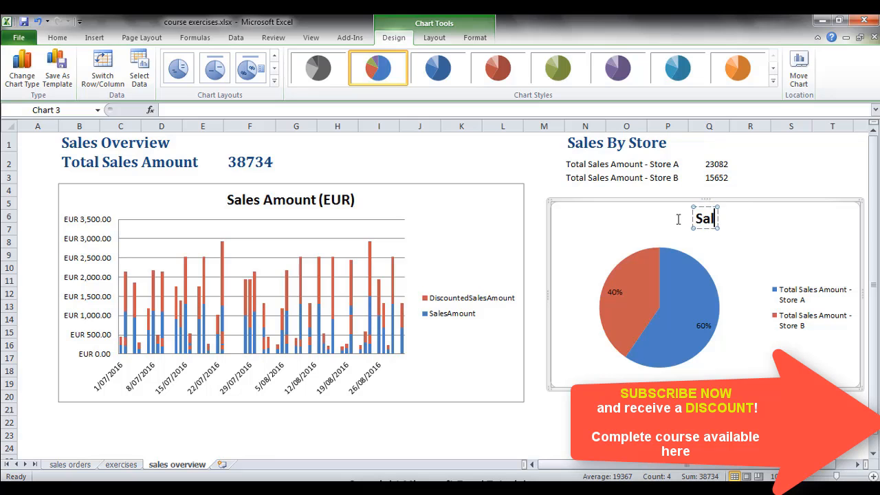
text(es By St)
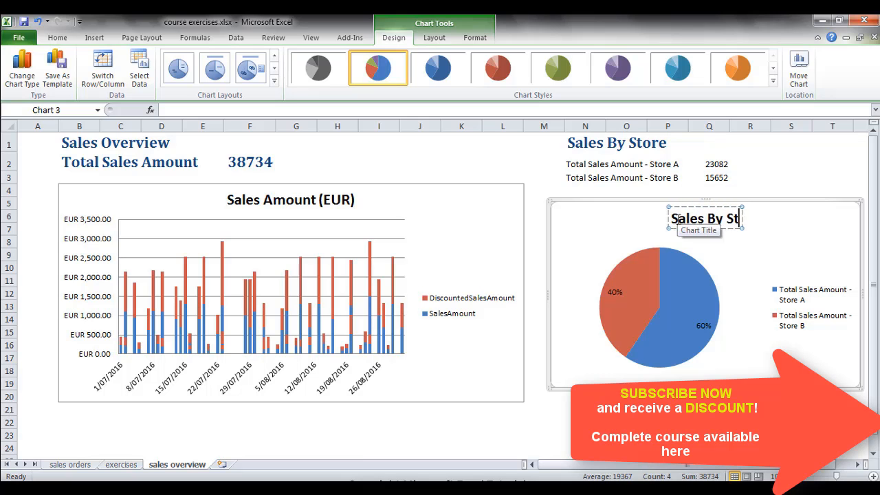
text(ore)
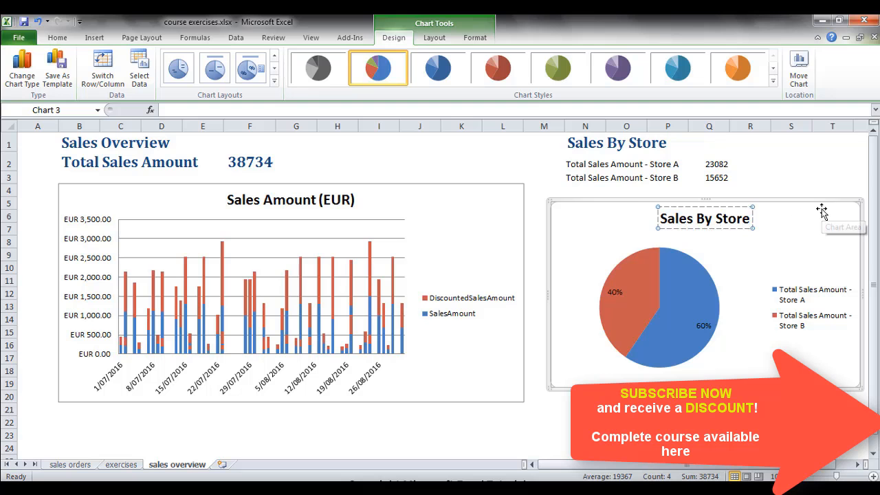
text( (%))
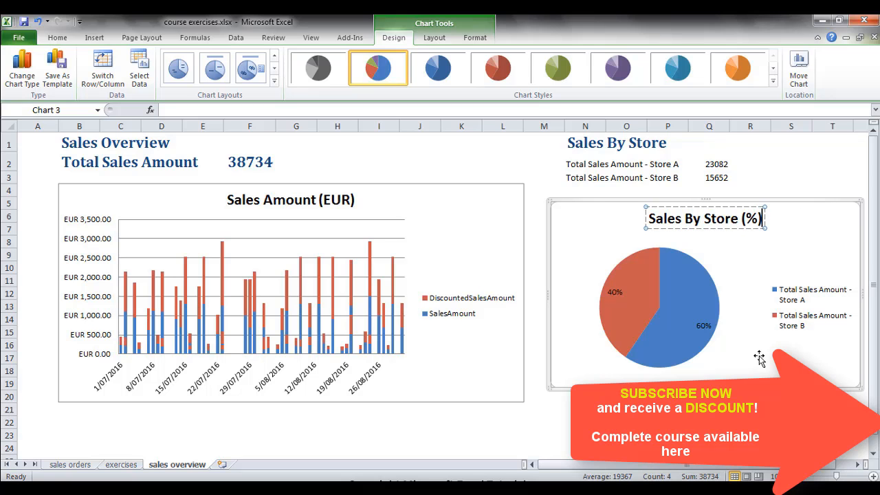
click(785, 252)
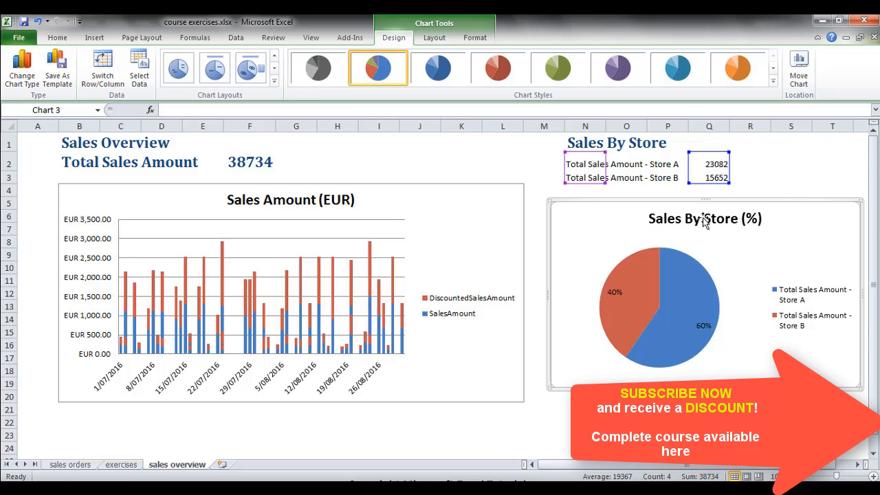
mouse_move(677, 266)
click(687, 278)
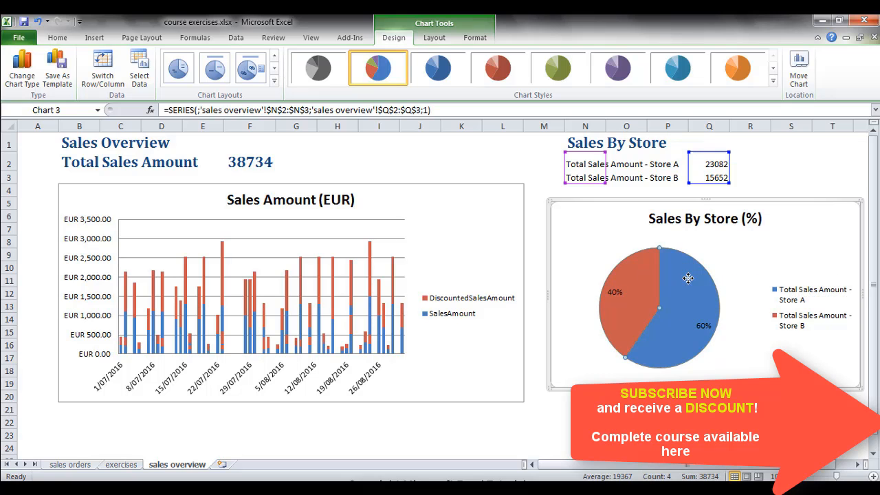
right_click(688, 278)
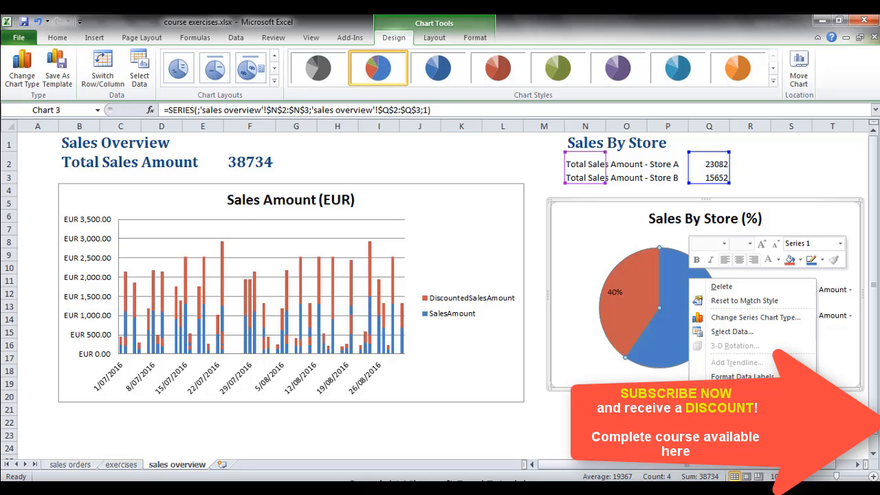
click(743, 392)
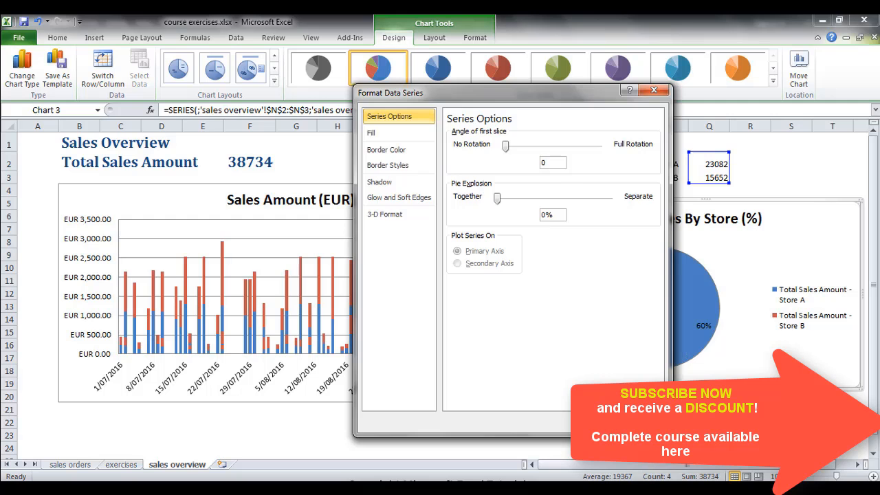
click(662, 434)
- Add the value to the pie chart's percentage data labels and set their number format to Percentage with 2 decimal places
right_click(688, 306)
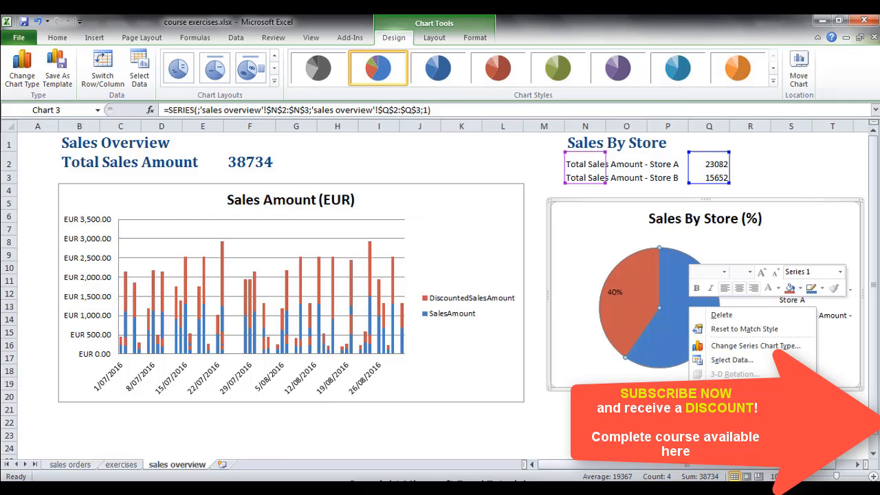
click(581, 296)
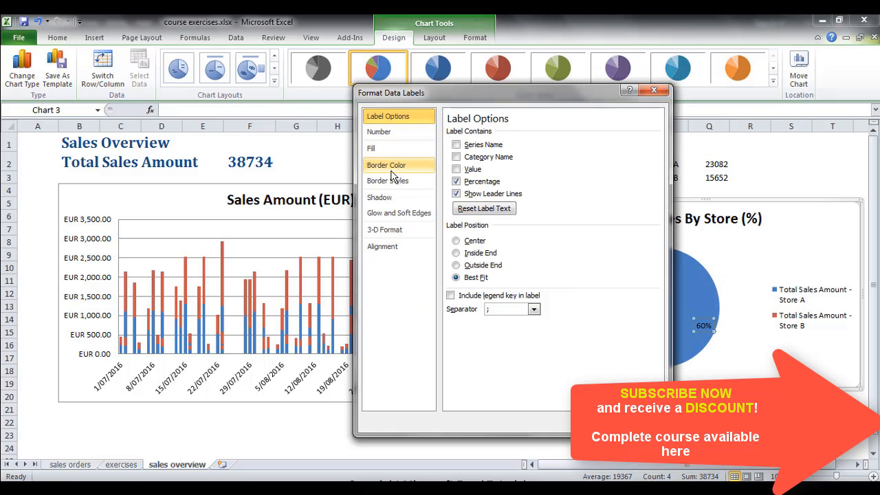
click(457, 170)
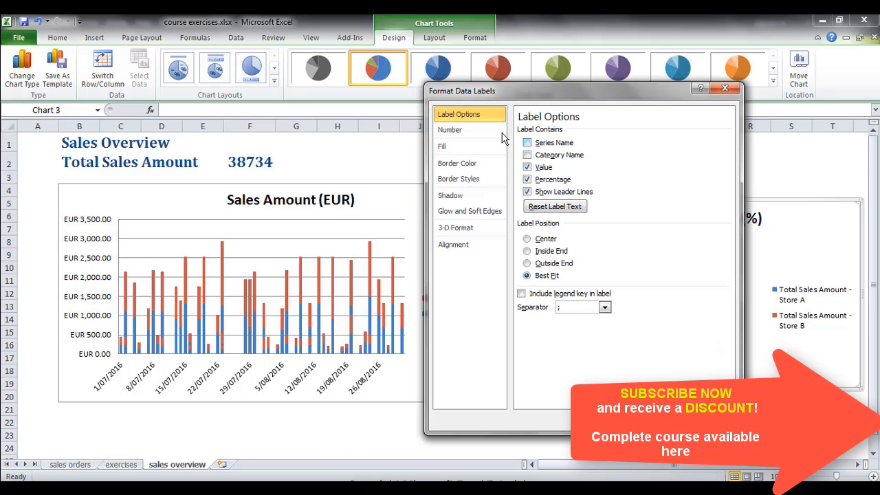
click(453, 129)
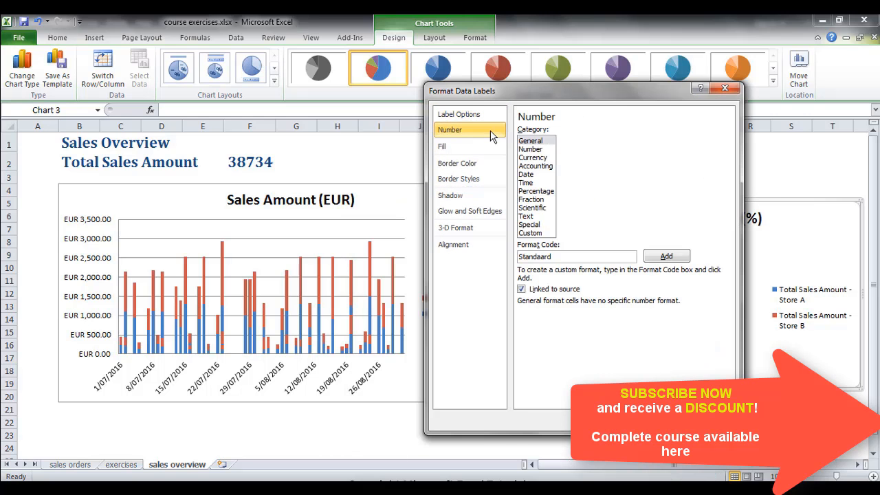
click(538, 191)
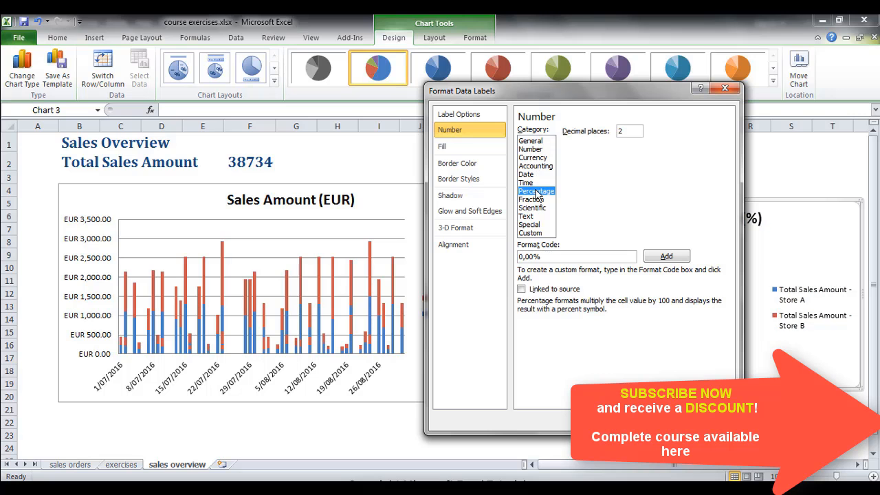
click(630, 132)
click(711, 422)
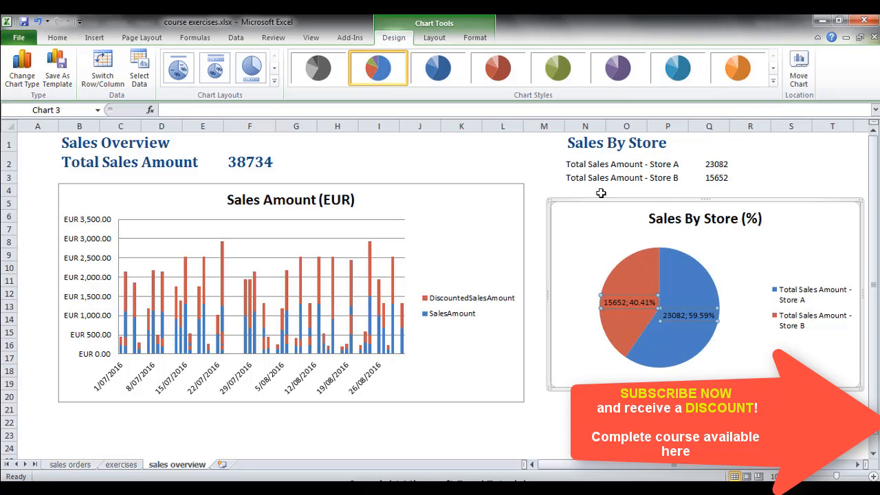
- Format the pie chart's data labels with white text fill and bold
click(474, 37)
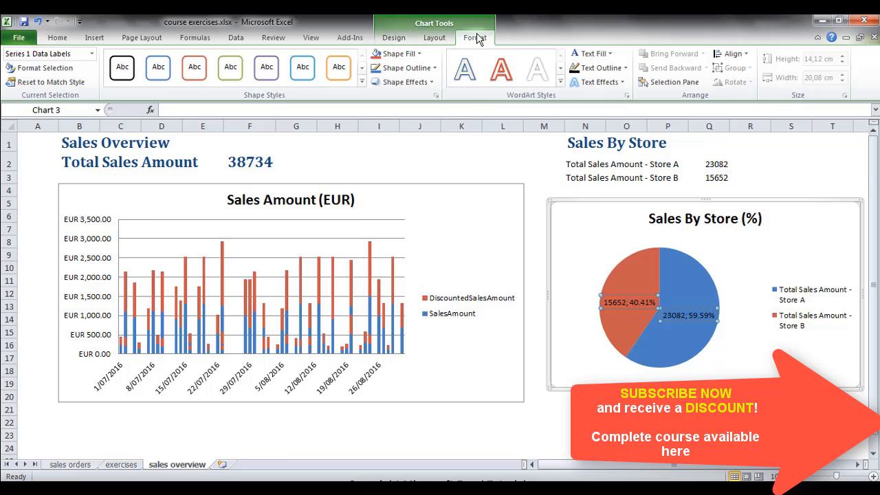
click(610, 54)
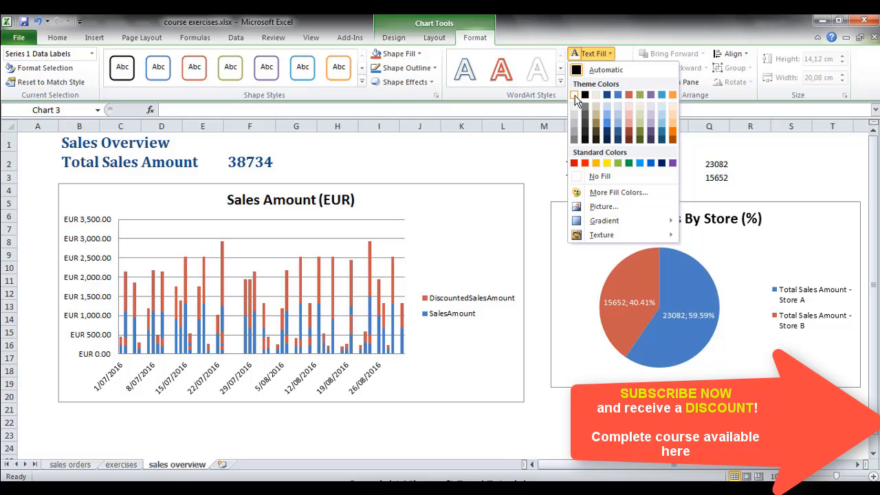
click(576, 100)
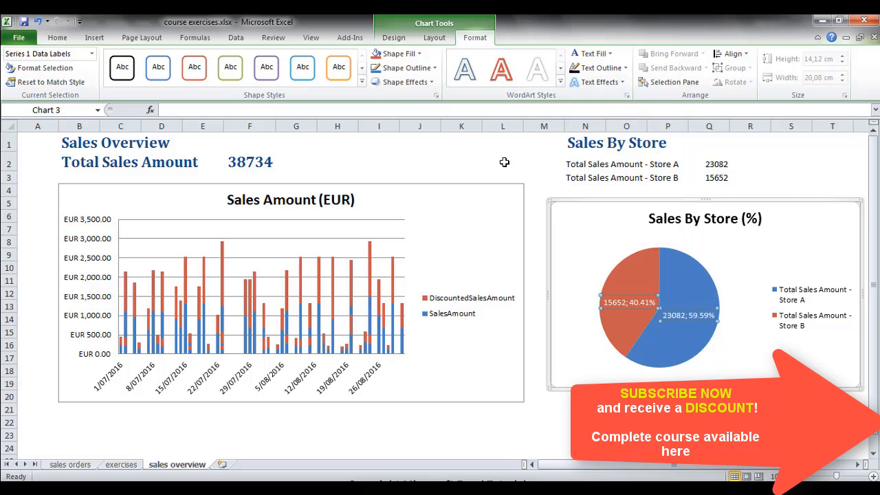
click(60, 38)
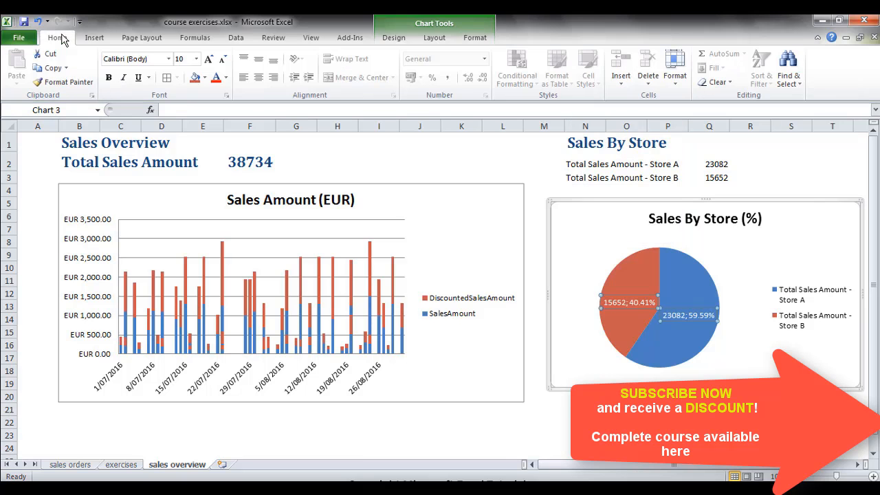
click(108, 78)
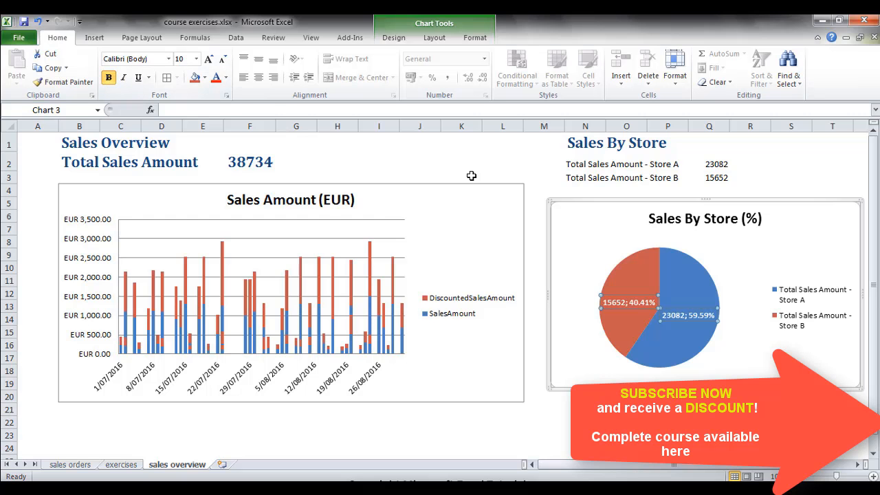
- Select the store labels and totals in N2:Q3
drag(570, 164, 712, 177)
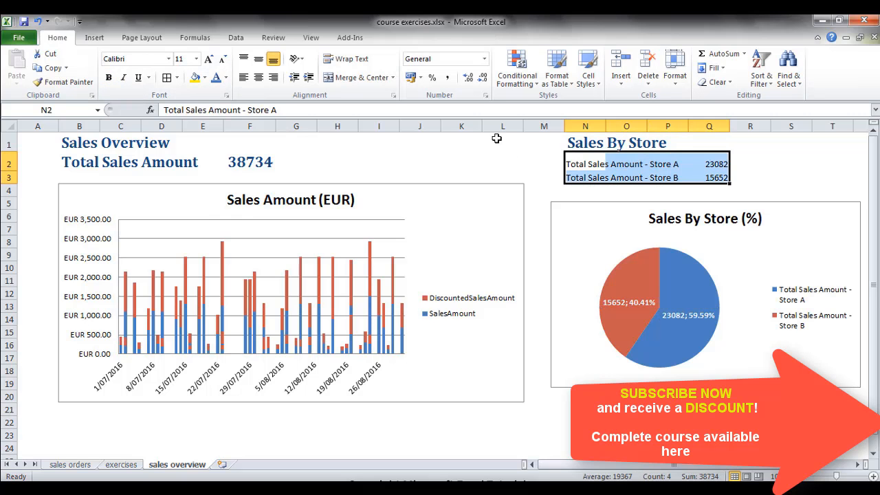